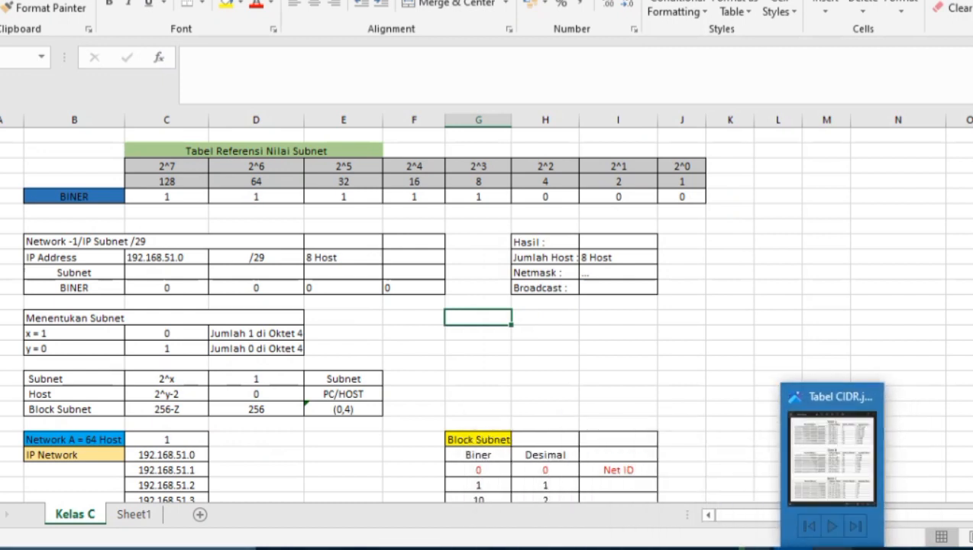
- Bring up the CIDR reference table image from the taskbar
{"action": "left_click", "coordinate": [831, 547]}
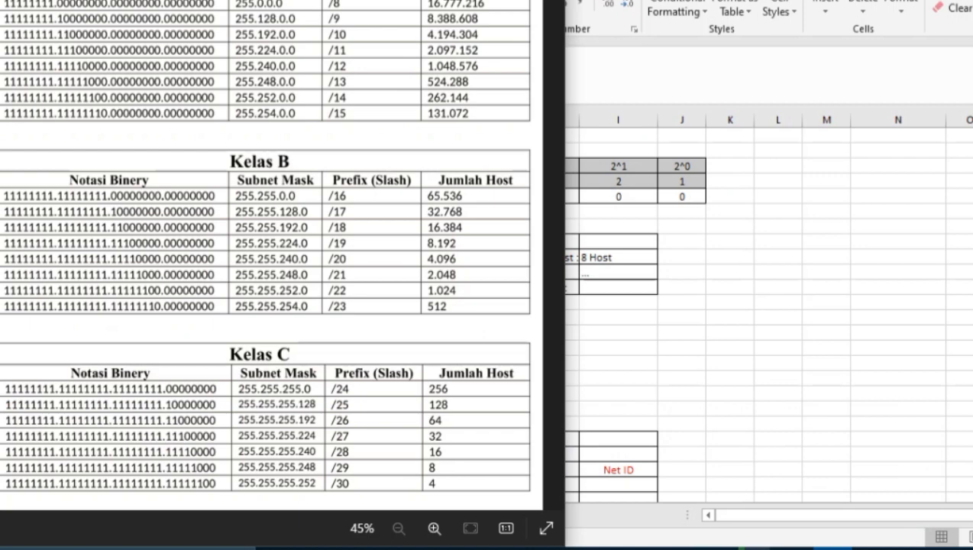
- Enter 255 in the first three Subnet octet cells, C10 through E10
{"action": "key", "text": "alt+Tab"}
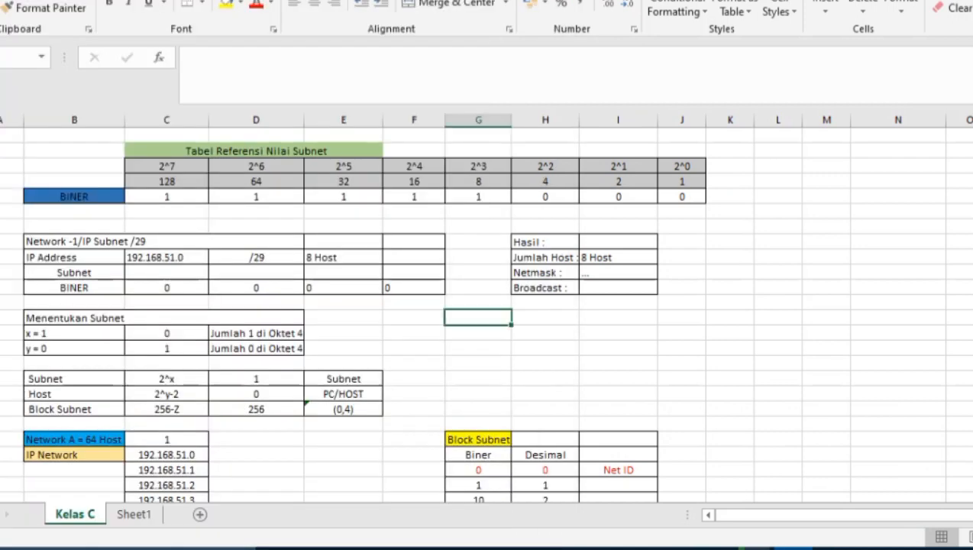
{"action": "left_click", "coordinate": [166, 272]}
{"action": "type", "text": "255"}
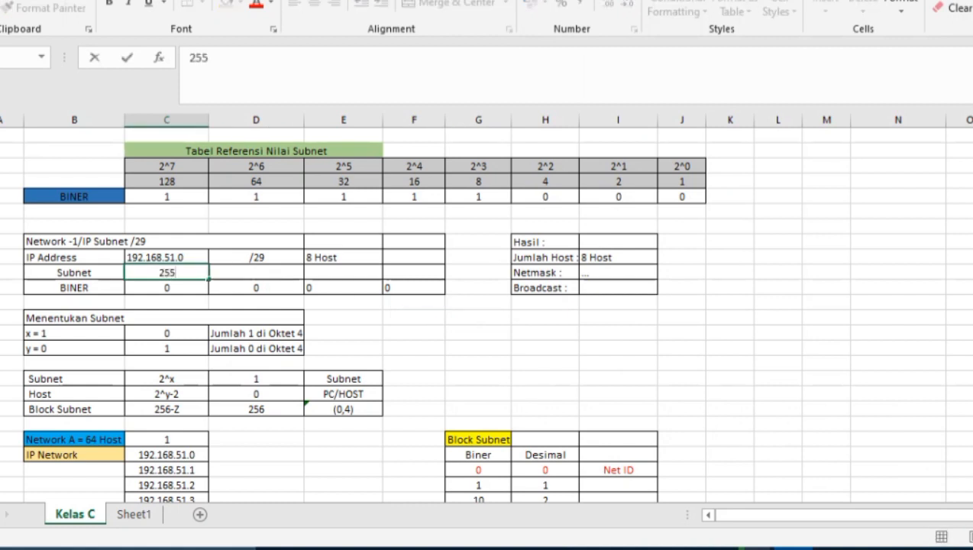
{"action": "key", "text": "Return"}
{"action": "key", "text": "Up"}
{"action": "key", "text": "Right"}
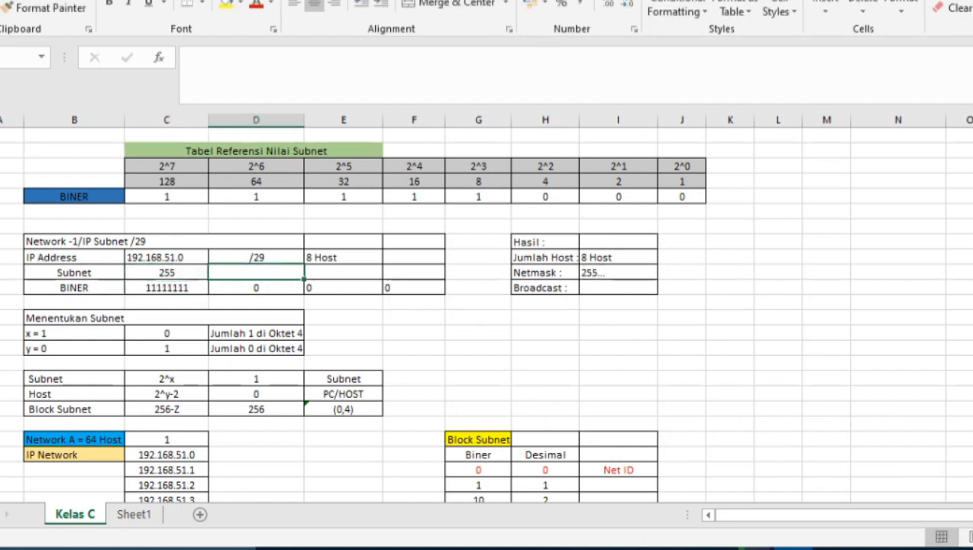
{"action": "type", "text": "255"}
{"action": "key", "text": "Right"}
{"action": "type", "text": "255"}
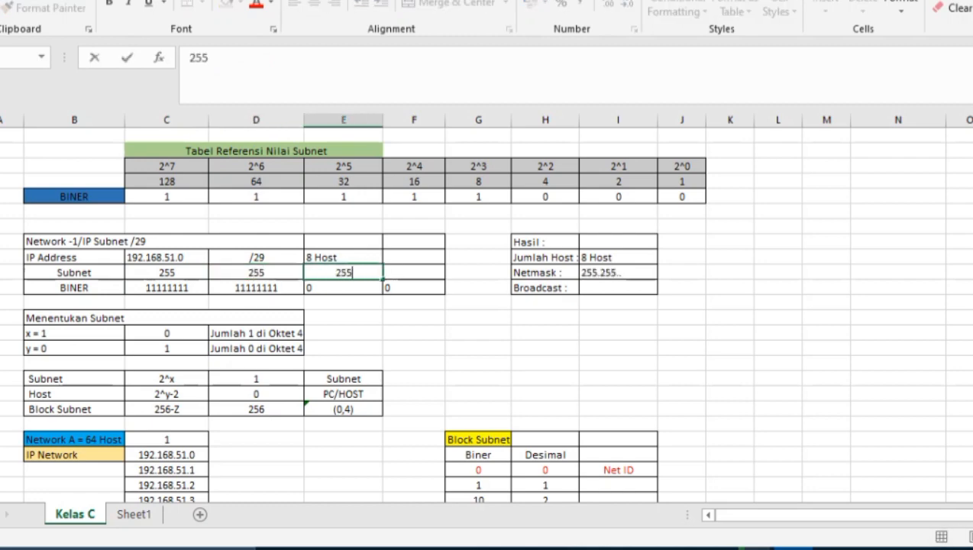
{"action": "key", "text": "Right"}
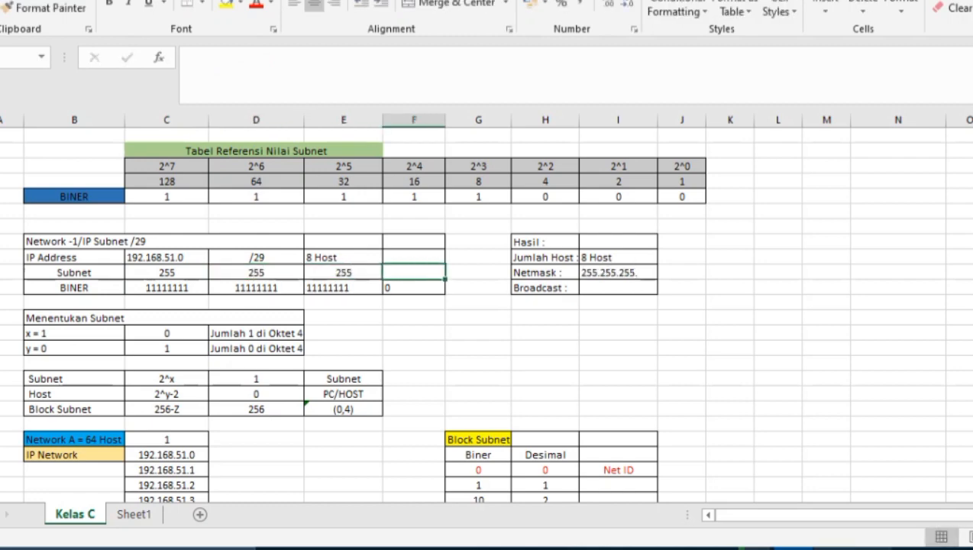
- After checking the CIDR table, enter 248 as the last Subnet octet in F10
{"action": "left_click", "coordinate": [830, 547]}
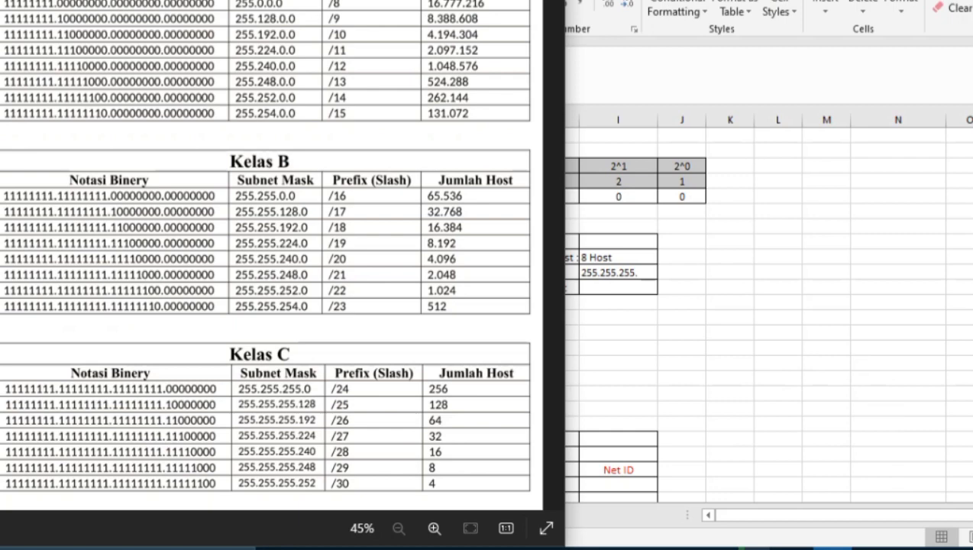
{"action": "left_click", "coordinate": [830, 547]}
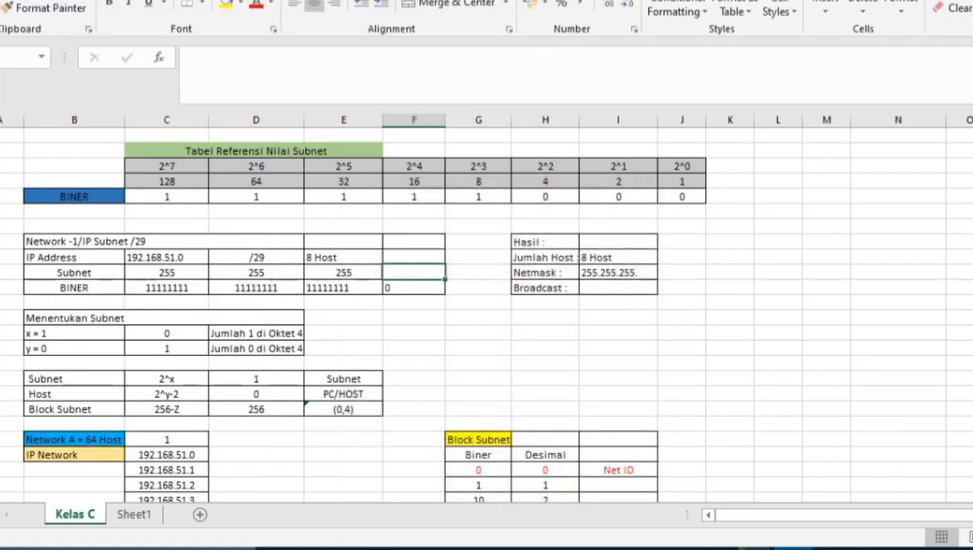
{"action": "type", "text": "248"}
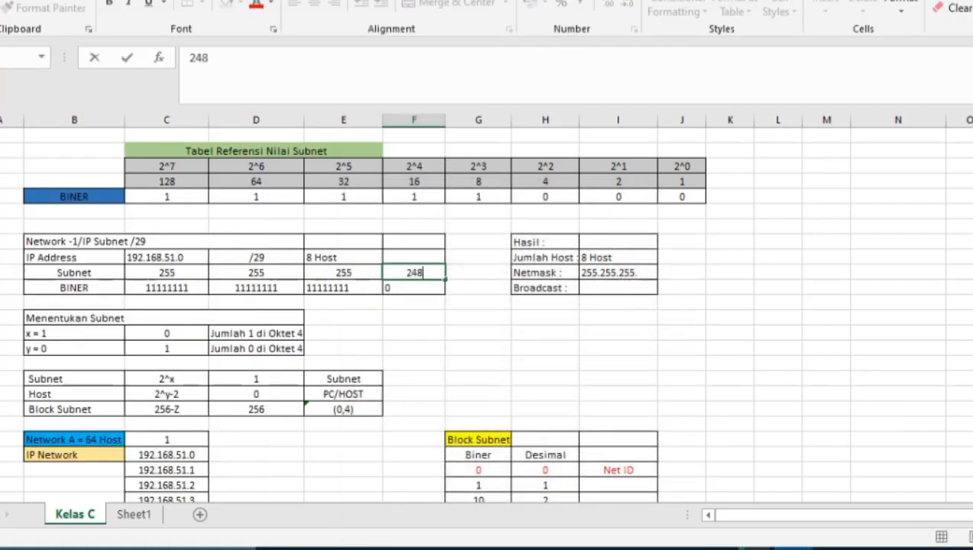
{"action": "key", "text": "Return"}
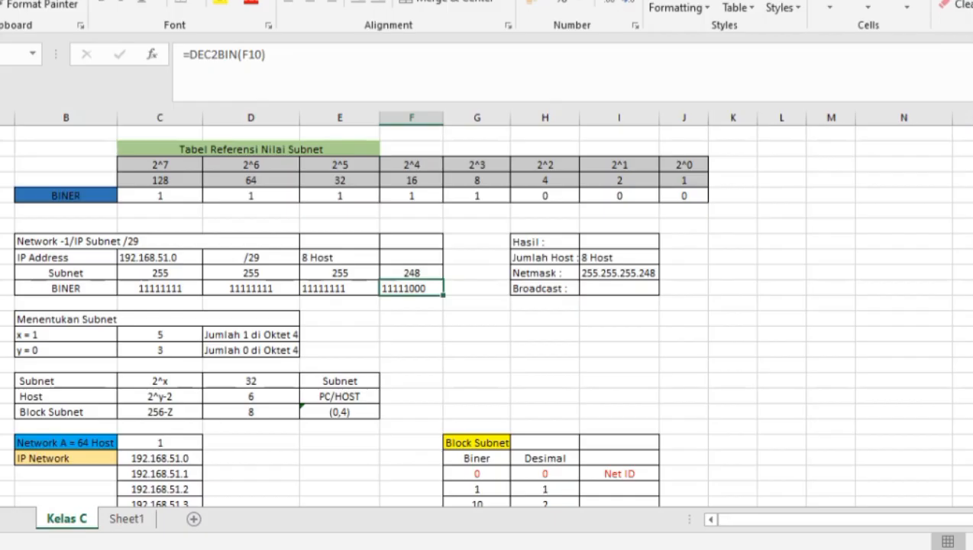
{"action": "scroll", "coordinate": [489, 321], "scroll_direction": "down", "scroll_amount": 2}
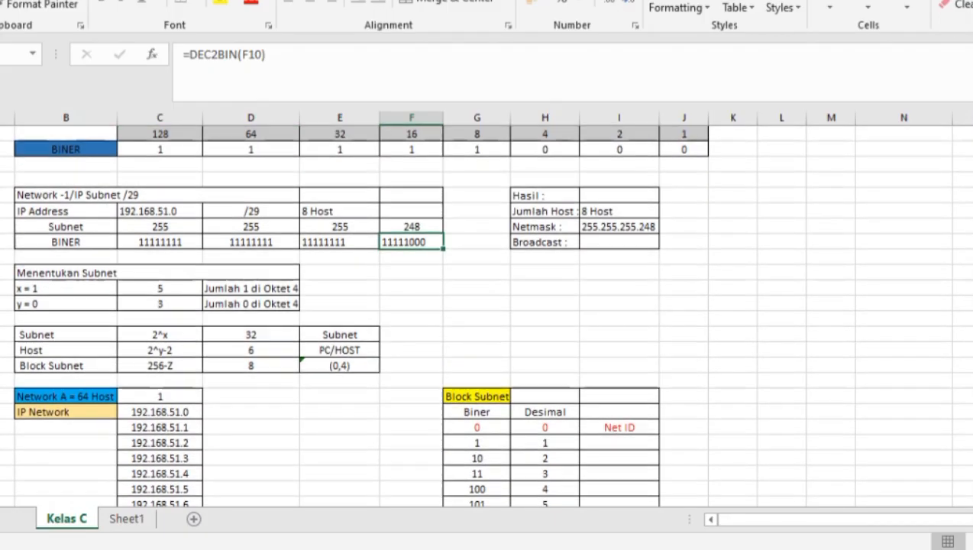
{"action": "scroll", "coordinate": [484, 314], "scroll_direction": "down", "scroll_amount": 1}
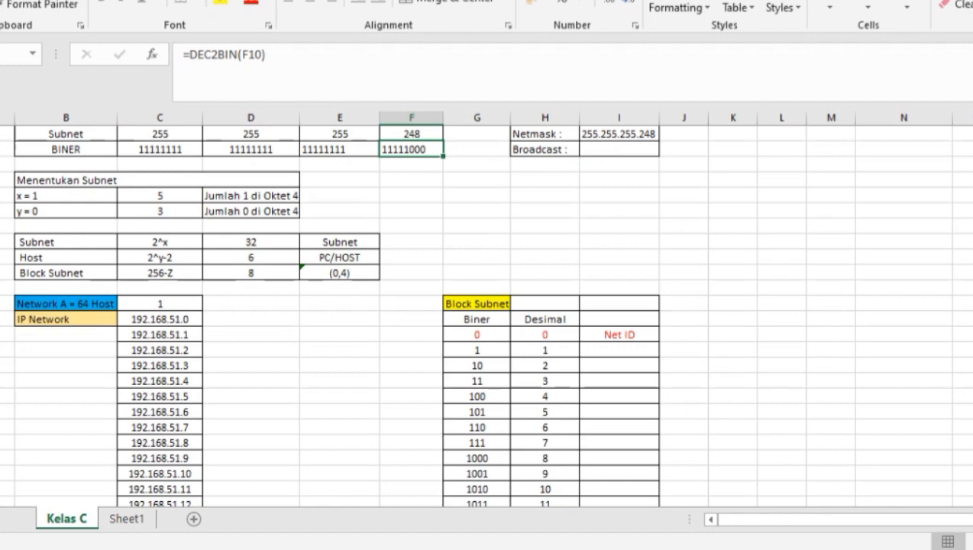
{"action": "scroll", "coordinate": [484, 315], "scroll_direction": "up", "scroll_amount": 1}
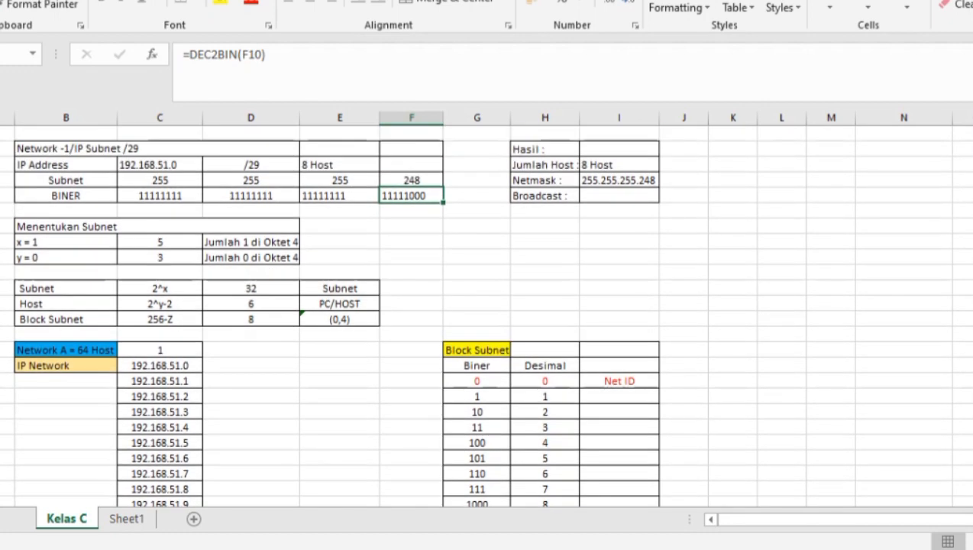
{"action": "scroll", "coordinate": [484, 315], "scroll_direction": "down", "scroll_amount": 3}
{"action": "scroll", "coordinate": [484, 314], "scroll_direction": "down", "scroll_amount": 1}
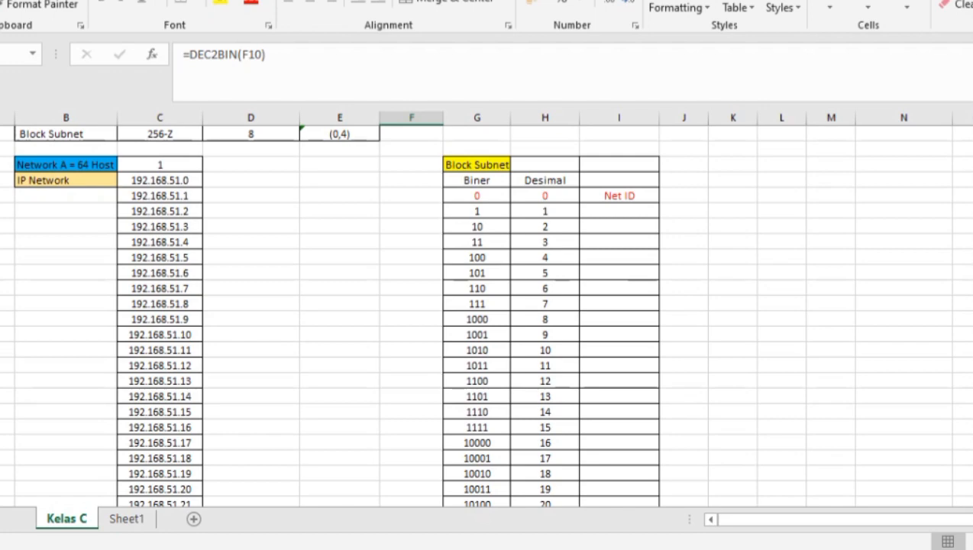
{"action": "scroll", "coordinate": [484, 315], "scroll_direction": "down", "scroll_amount": 6}
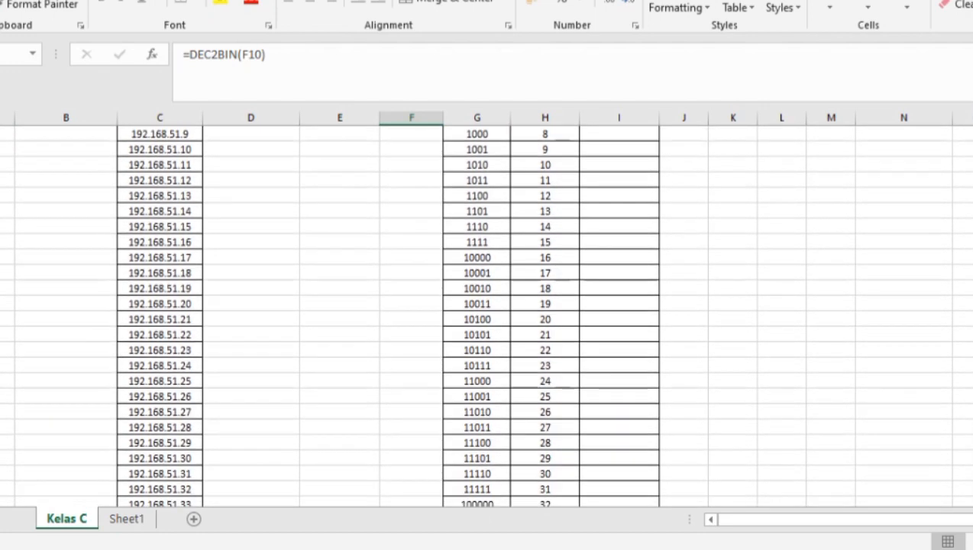
{"action": "scroll", "coordinate": [484, 315], "scroll_direction": "down", "scroll_amount": 10}
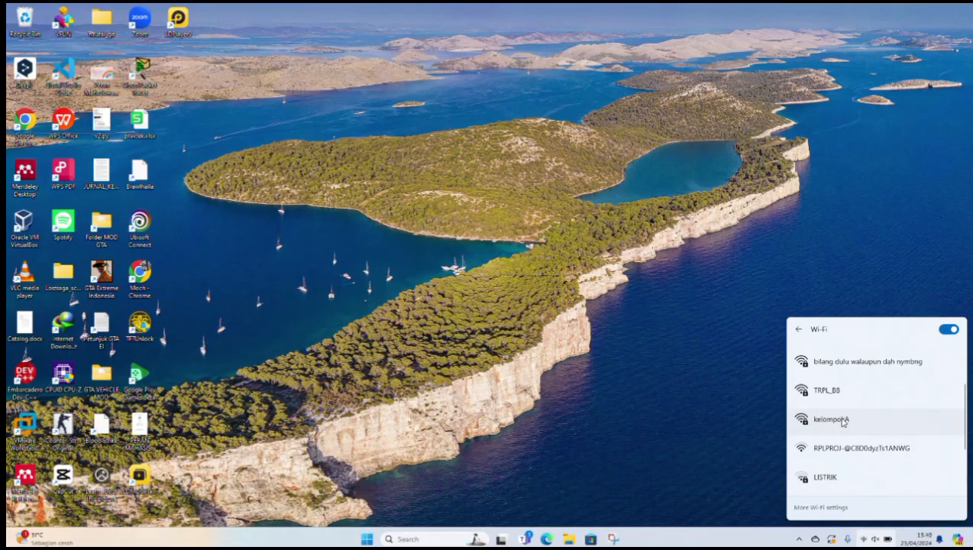
- Join the secured kelompokA Wi-Fi, re-entering the security key after the first attempt, then launch Edge
{"action": "left_click", "coordinate": [843, 420]}
{"action": "key", "text": "Return"}
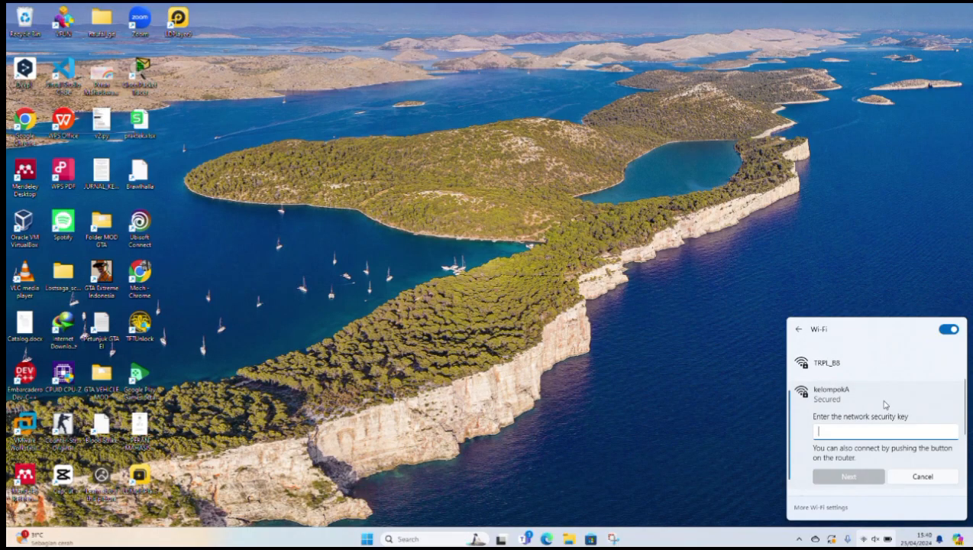
{"action": "type", "text": "•••••••"}
{"action": "left_click", "coordinate": [858, 479]}
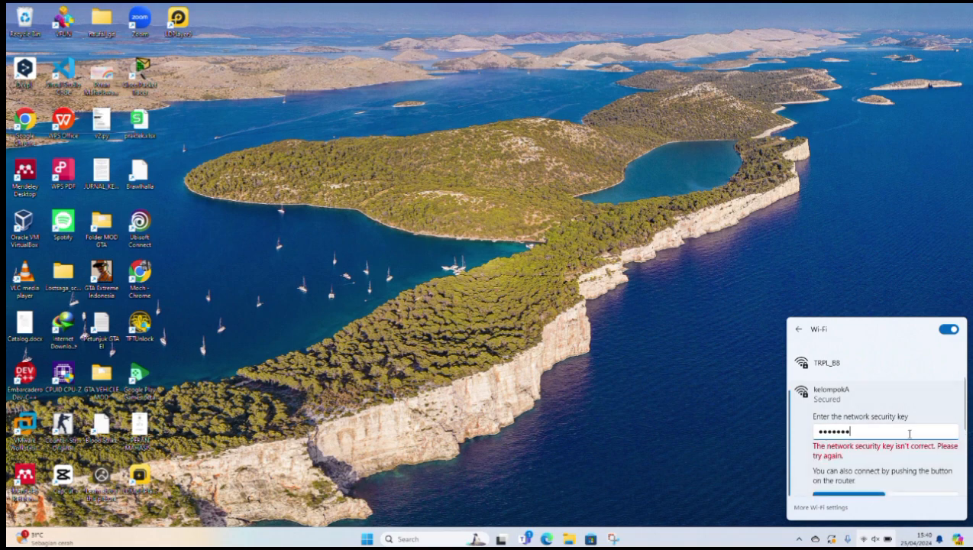
{"action": "key", "text": "ctrl+a"}
{"action": "type", "text": "••••••••"}
{"action": "scroll", "coordinate": [905, 434], "scroll_direction": "down", "scroll_amount": 1}
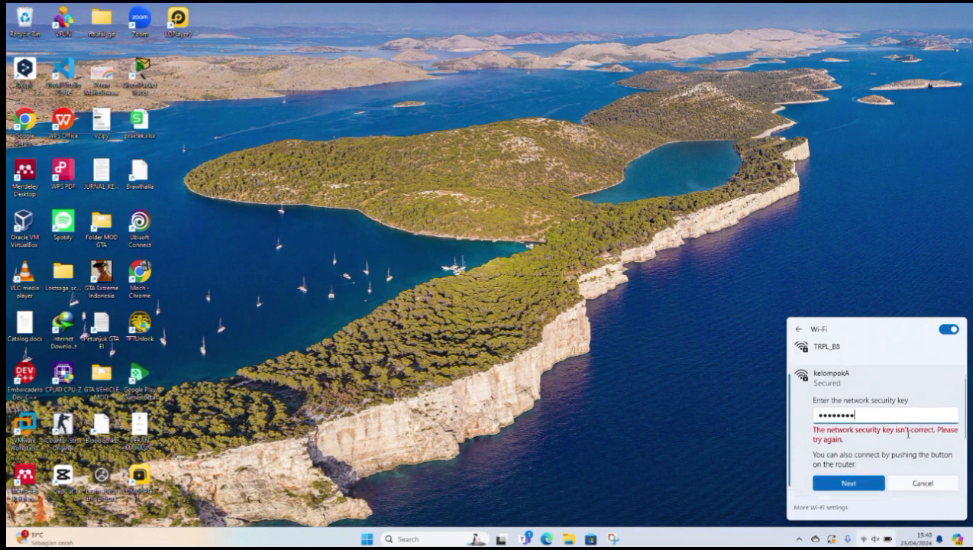
{"action": "left_click", "coordinate": [855, 477]}
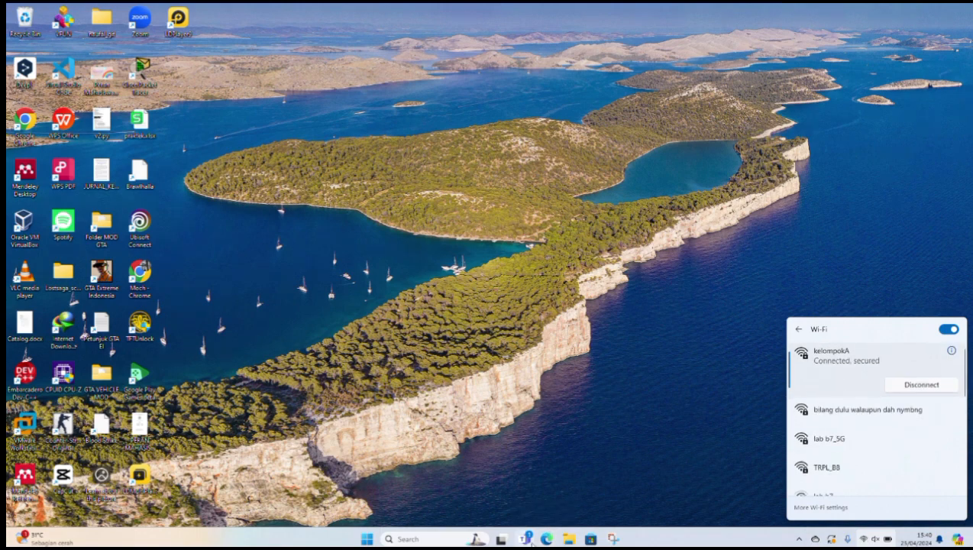
{"action": "left_click", "coordinate": [547, 538]}
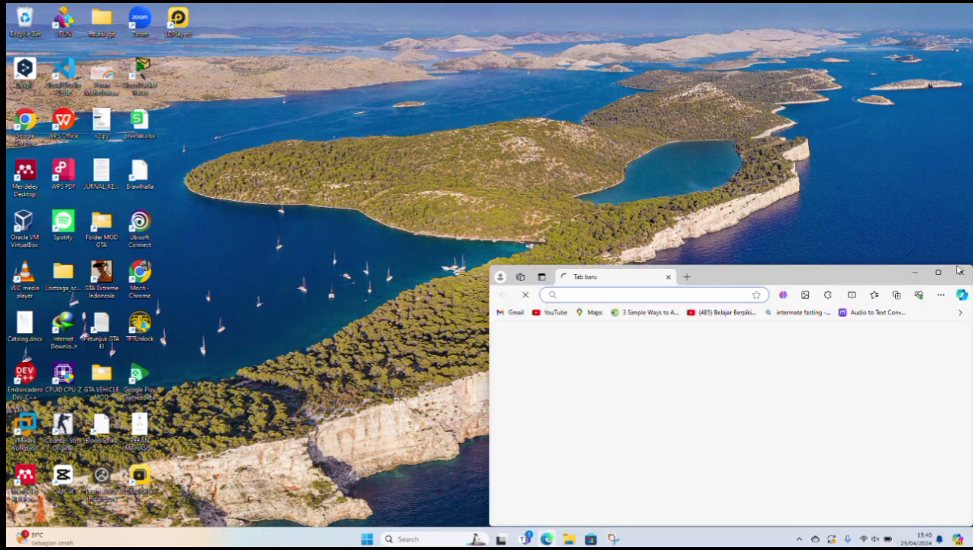
- Maximize Edge and load the access point's login page at 192.168.50.3
{"action": "left_click", "coordinate": [939, 273]}
{"action": "type", "text": "192"}
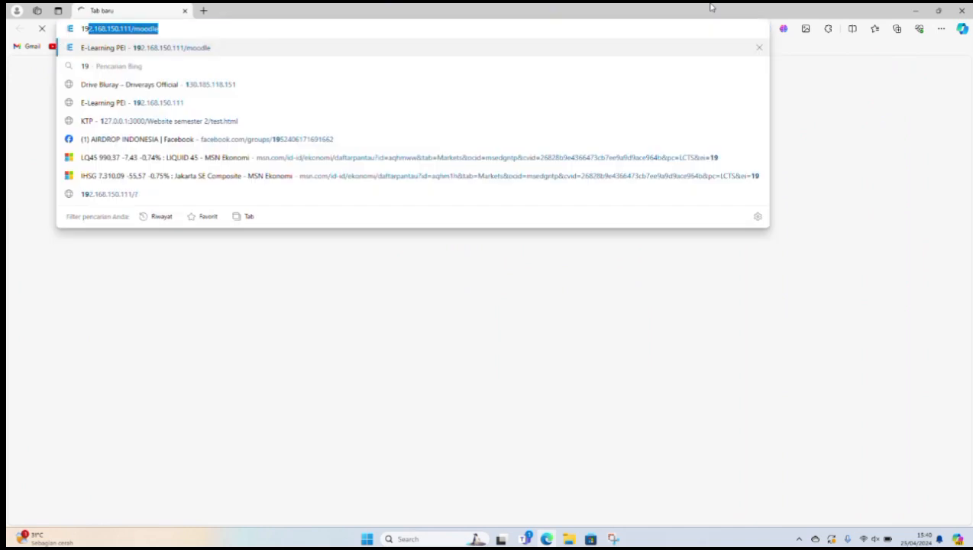
{"action": "type", "text": ".168."}
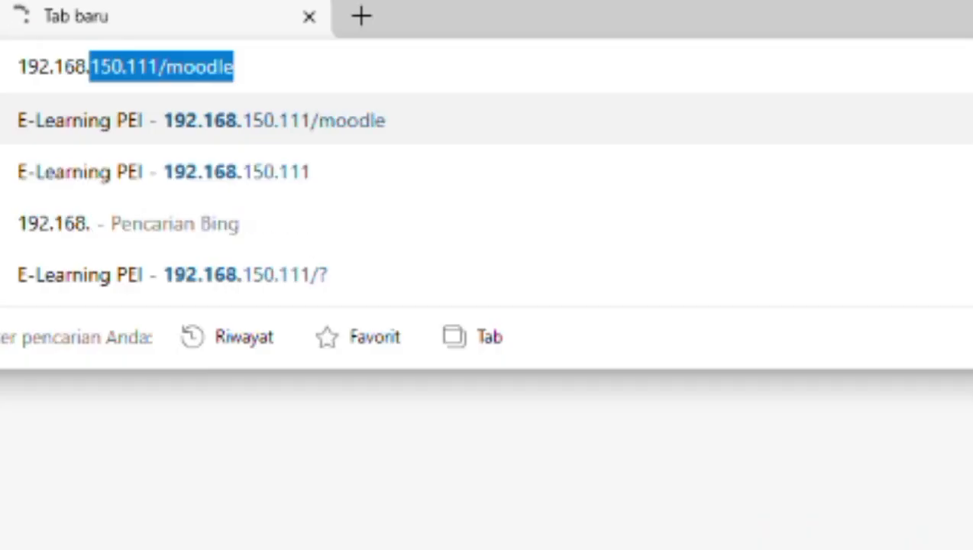
{"action": "type", "text": "60."}
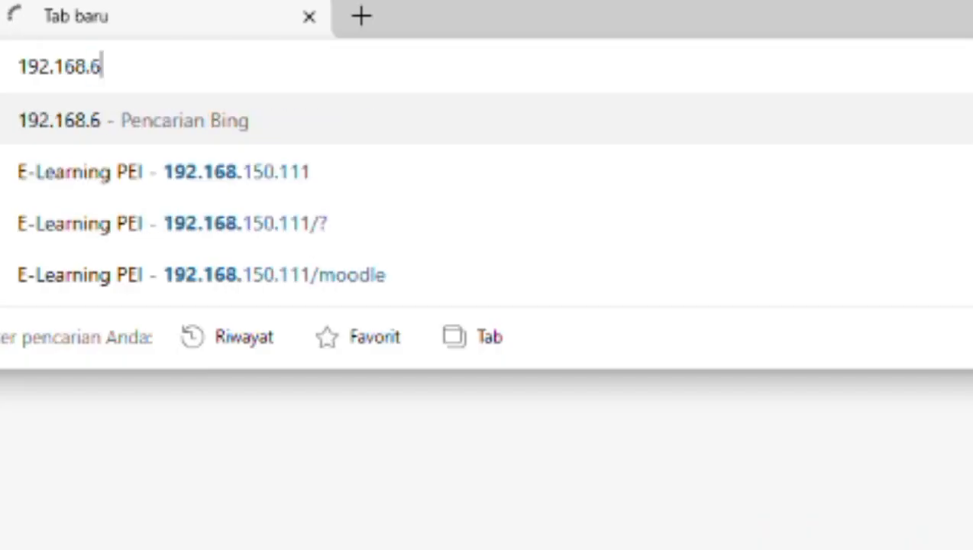
{"action": "key", "text": "BackSpace"}
{"action": "key", "text": "BackSpace"}
{"action": "key", "text": "BackSpace"}
{"action": "type", "text": "50.5"}
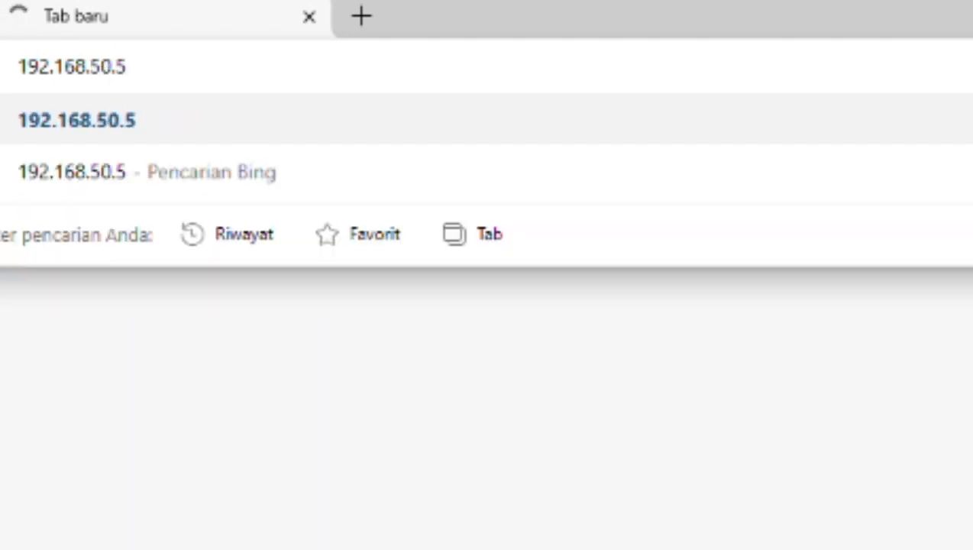
{"action": "key", "text": "BackSpace"}
{"action": "type", "text": "3"}
{"action": "key", "text": "Return"}
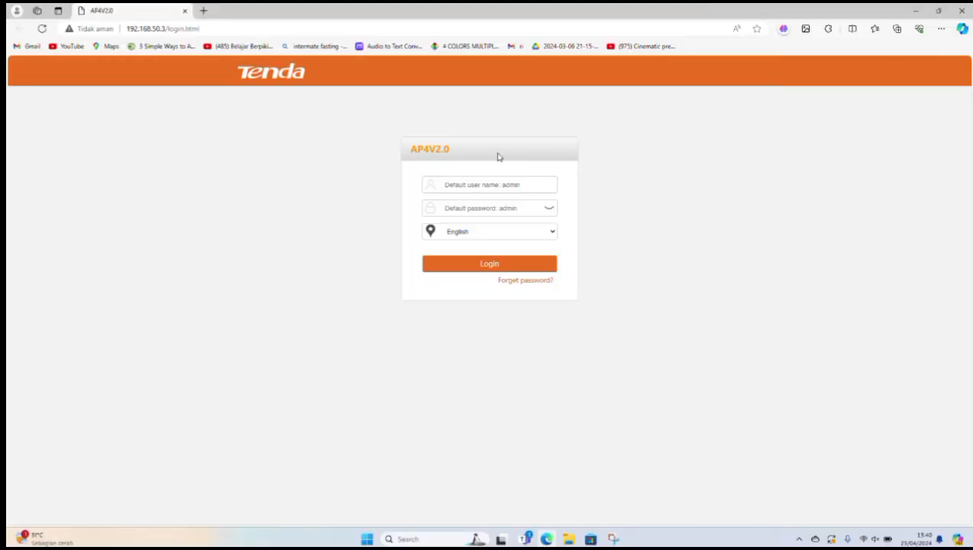
- Log in with the admin username and password, decline saving it, and go to Network LAN Setup
{"action": "left_click", "coordinate": [499, 184]}
{"action": "type", "text": "admin"}
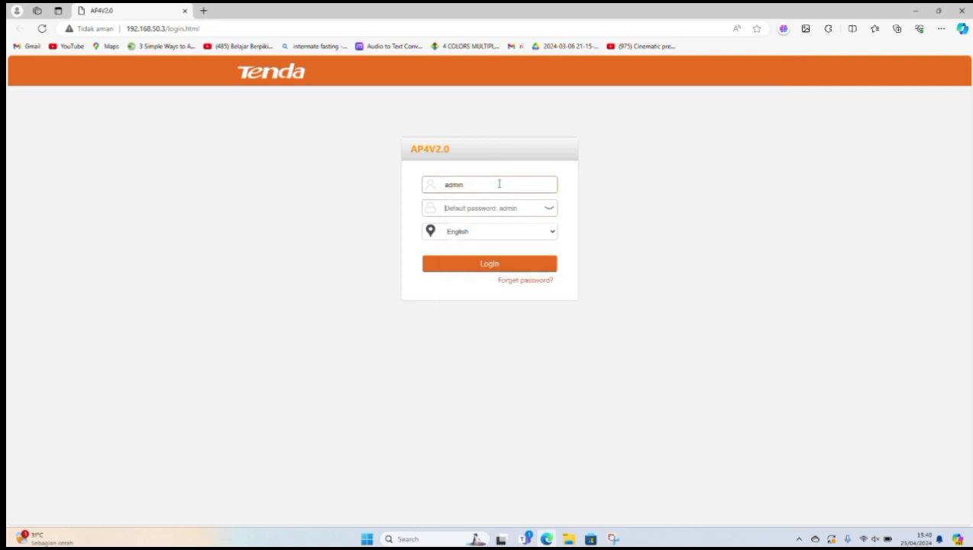
{"action": "key", "text": "Tab"}
{"action": "type", "text": "admin"}
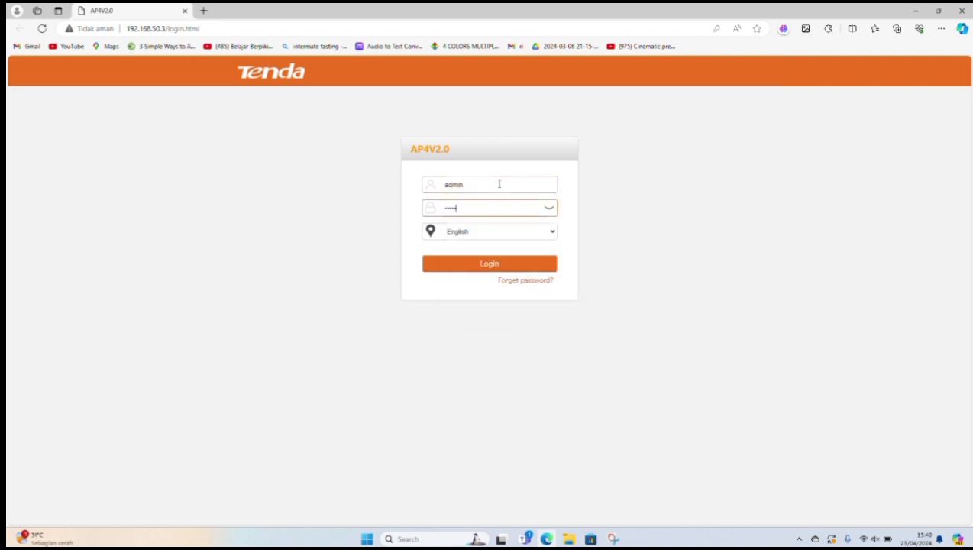
{"action": "key", "text": "Return"}
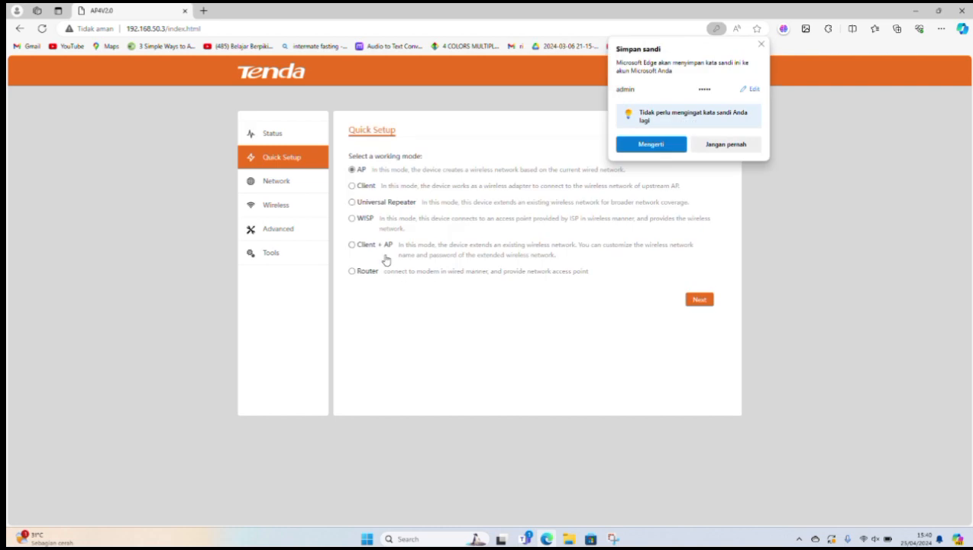
{"action": "left_click", "coordinate": [724, 145]}
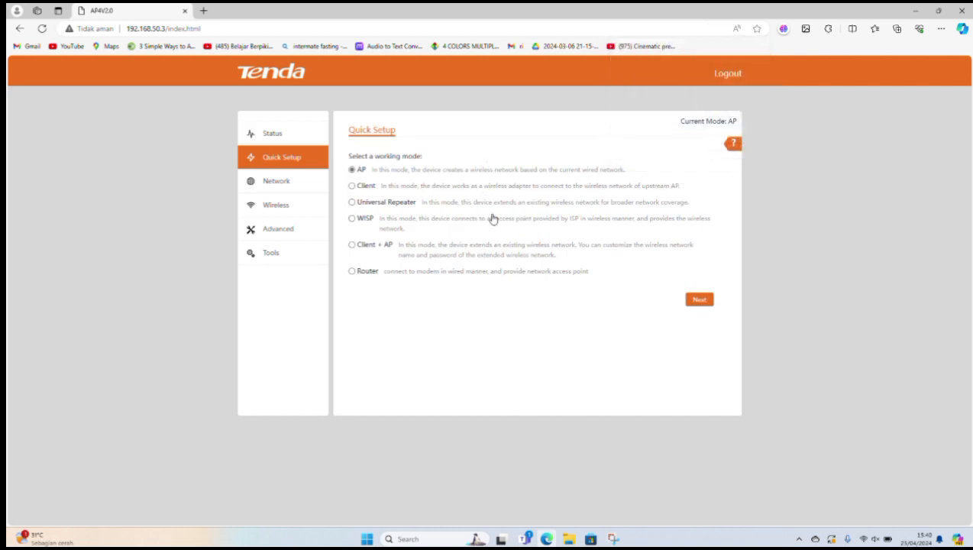
{"action": "left_click", "coordinate": [275, 183]}
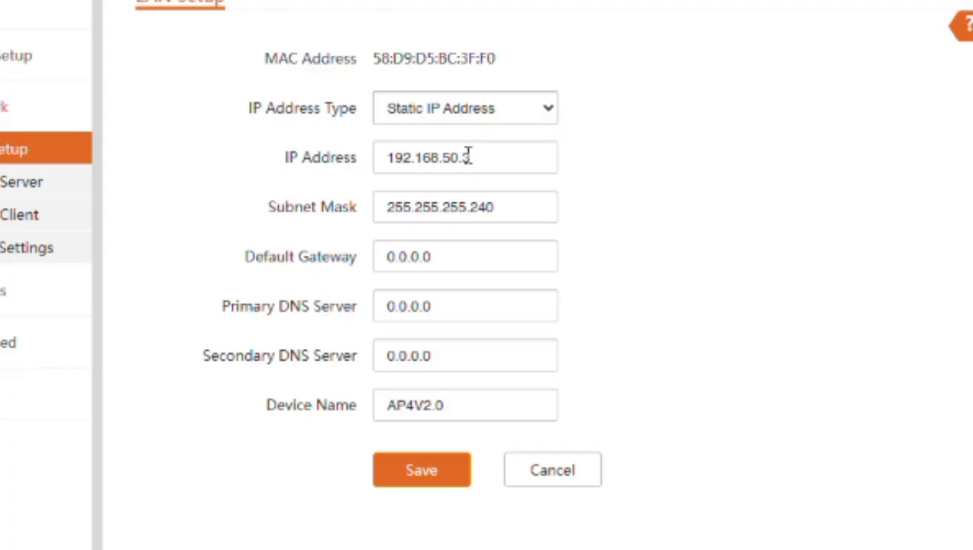
- Change the LAN IP to 192.168.51.3 and mask to 255.255.255.248, then save and confirm
{"action": "left_click", "coordinate": [467, 156]}
{"action": "key", "text": "Left"}
{"action": "key", "text": "BackSpace"}
{"action": "type", "text": "1"}
{"action": "left_click", "coordinate": [615, 226]}
{"action": "left_click", "coordinate": [506, 209]}
{"action": "key", "text": "BackSpace"}
{"action": "type", "text": "8"}
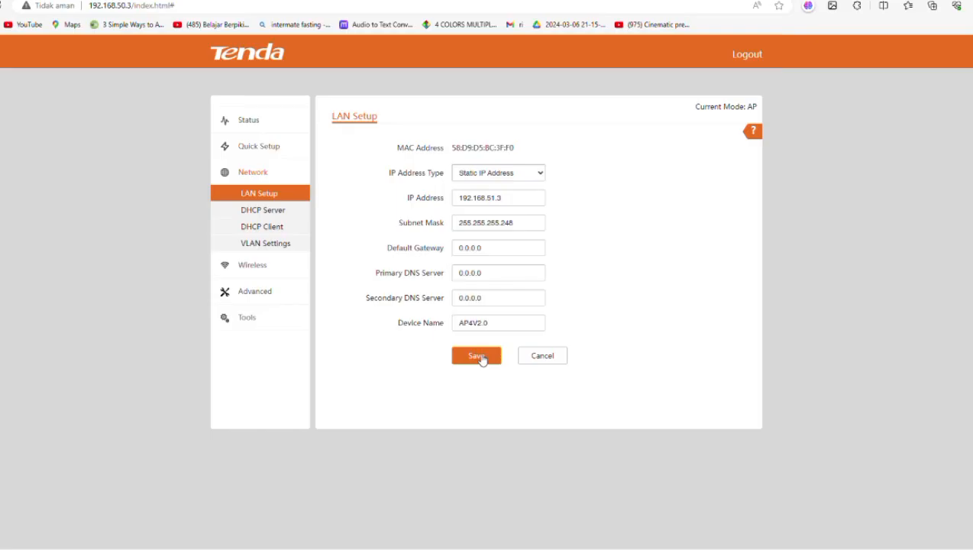
{"action": "left_click", "coordinate": [430, 477]}
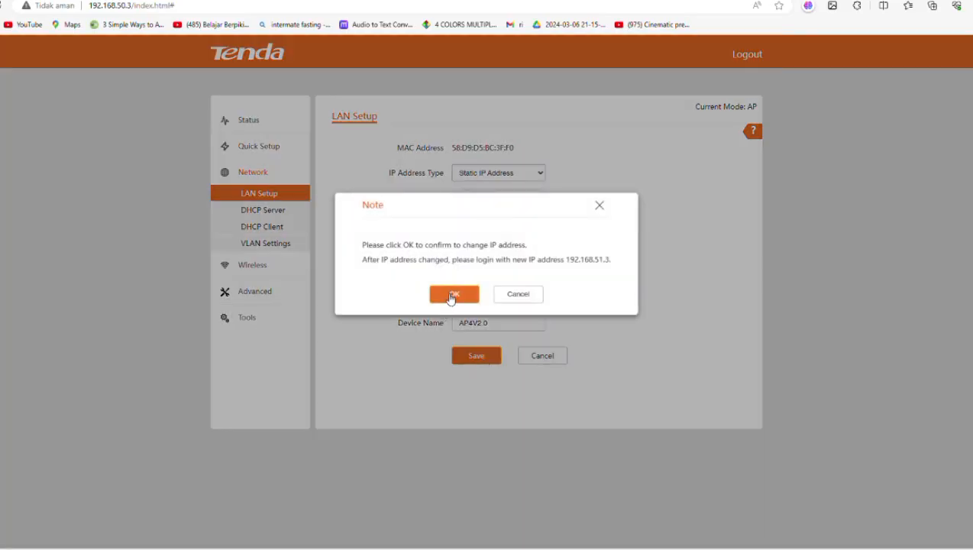
{"action": "left_click", "coordinate": [452, 295]}
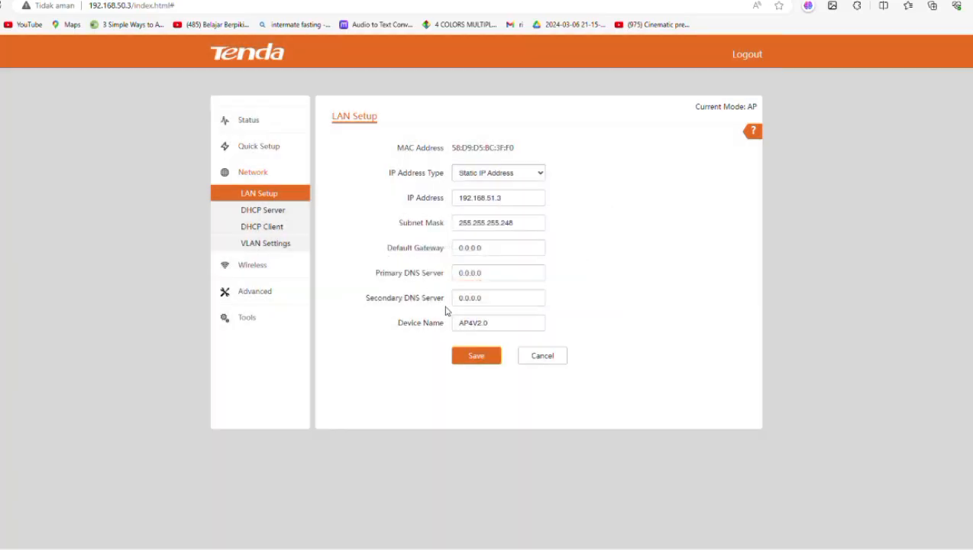
{"action": "left_click", "coordinate": [269, 213]}
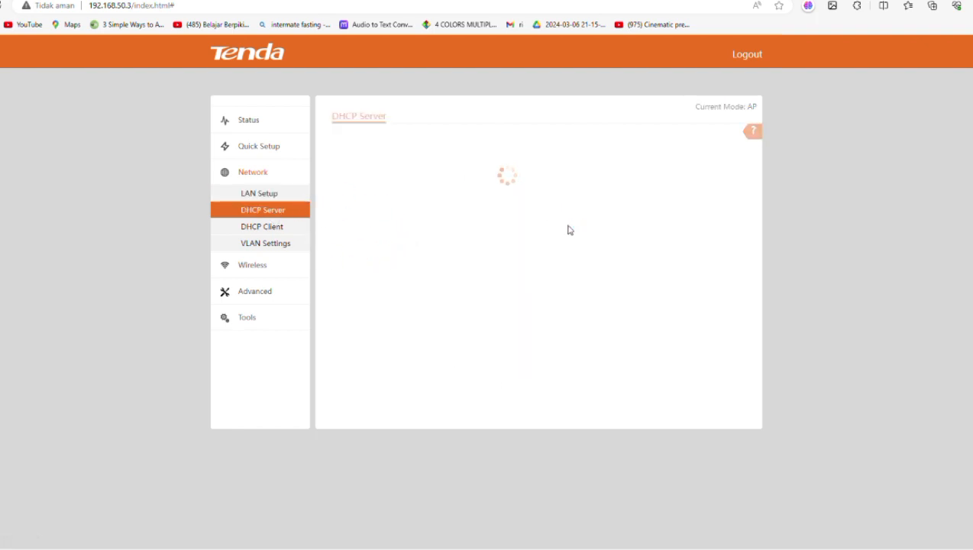
- Bring up the Wi-Fi list and log back in at 192.168.51.3 with the admin credentials
{"action": "left_click", "coordinate": [887, 466]}
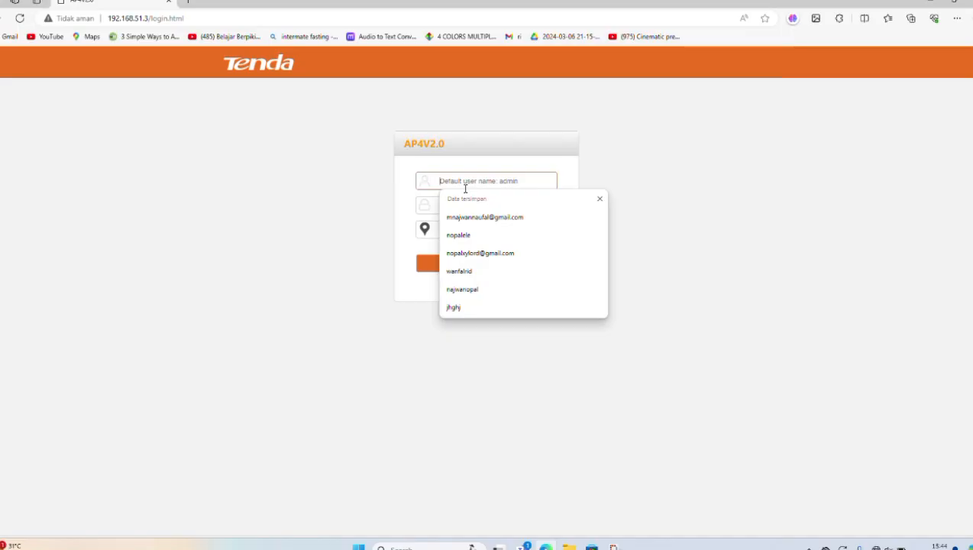
{"action": "type", "text": "admin"}
{"action": "key", "text": "Tab"}
{"action": "type", "text": "admi"}
{"action": "key", "text": "Return"}
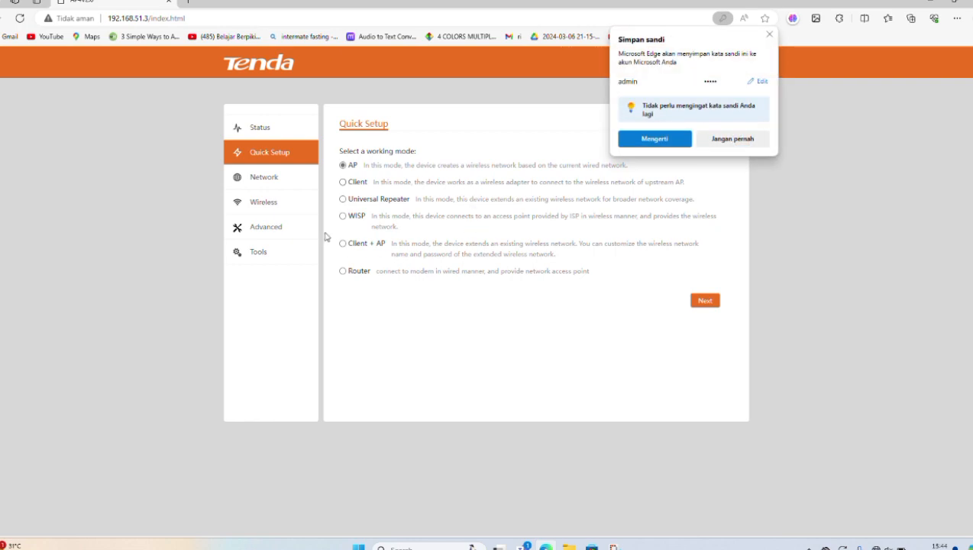
- In Wireless Basic settings, select and enable Tenda_BC3FF1 and rename its SSID to KelompokB
{"action": "left_click", "coordinate": [278, 202]}
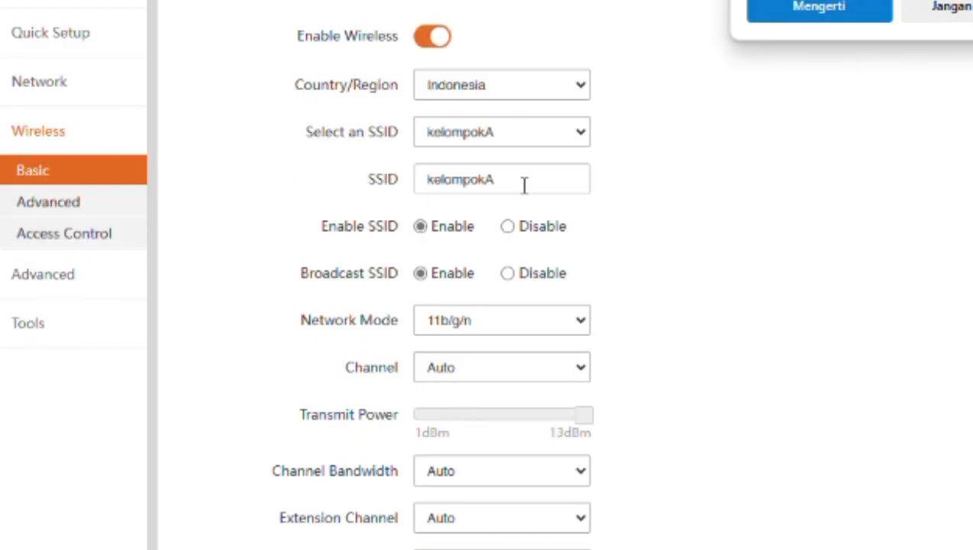
{"action": "left_click", "coordinate": [523, 138]}
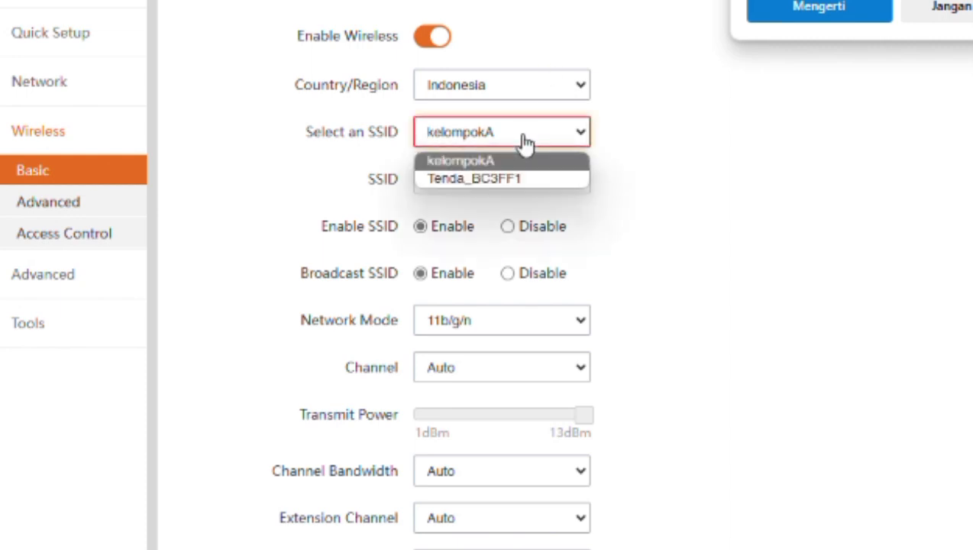
{"action": "left_click", "coordinate": [524, 139]}
{"action": "right_click", "coordinate": [539, 195]}
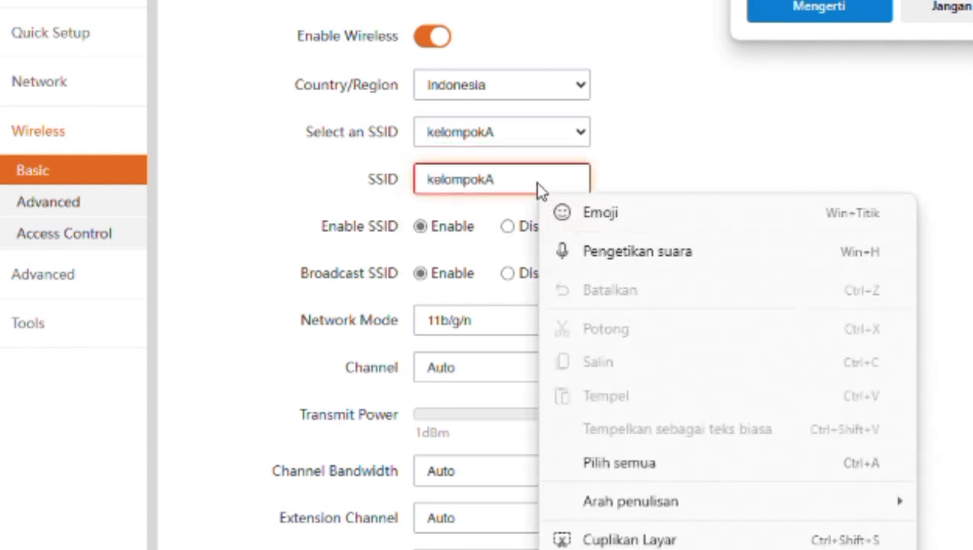
{"action": "left_click", "coordinate": [524, 146]}
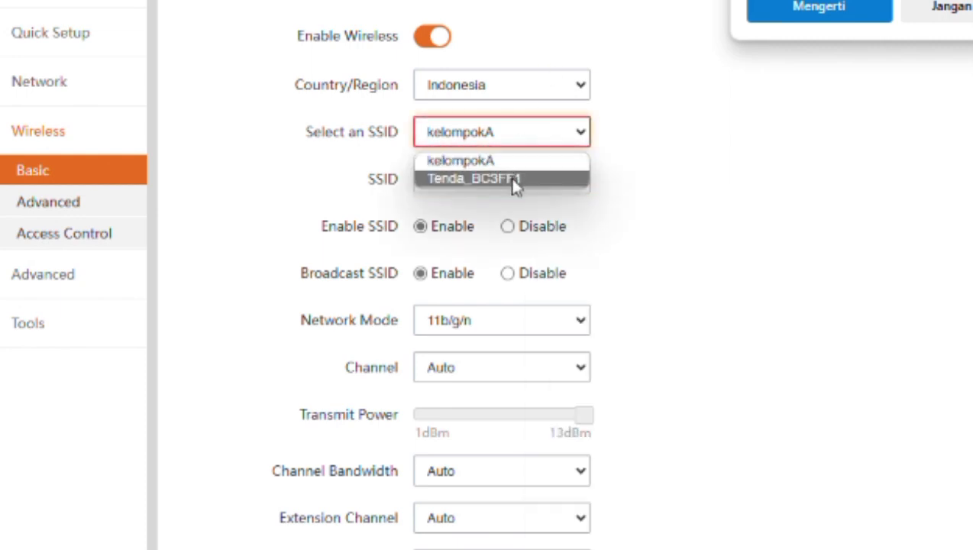
{"action": "left_click", "coordinate": [513, 181]}
{"action": "left_click", "coordinate": [428, 233]}
{"action": "left_click", "coordinate": [544, 182]}
{"action": "key", "text": "ctrl+a"}
{"action": "type", "text": "Kw"}
{"action": "type", "text": "lompokB"}
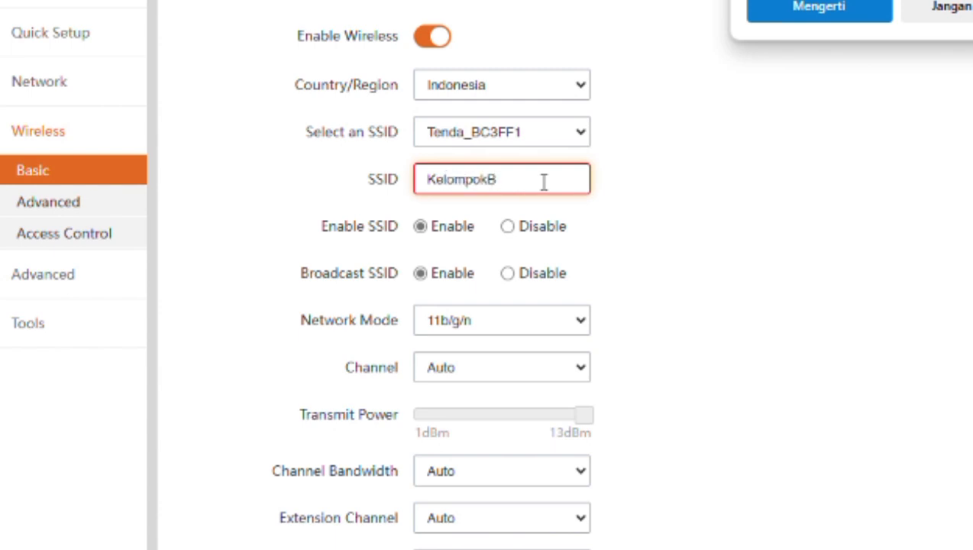
{"action": "left_click", "coordinate": [702, 320]}
- Set Security Mode to WPA2-PSK and show the wireless key in plain text
{"action": "scroll", "coordinate": [659, 358], "scroll_direction": "down", "scroll_amount": 3}
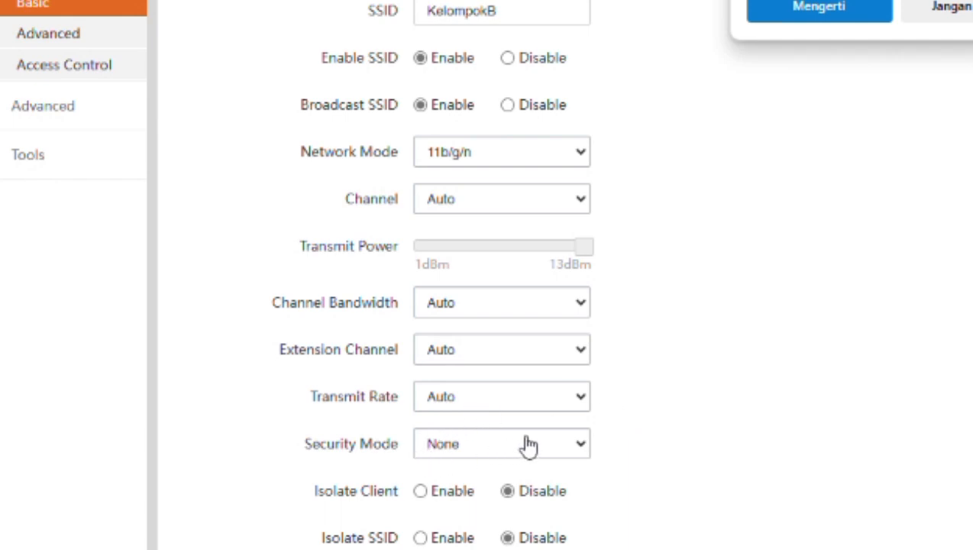
{"action": "left_click", "coordinate": [577, 446]}
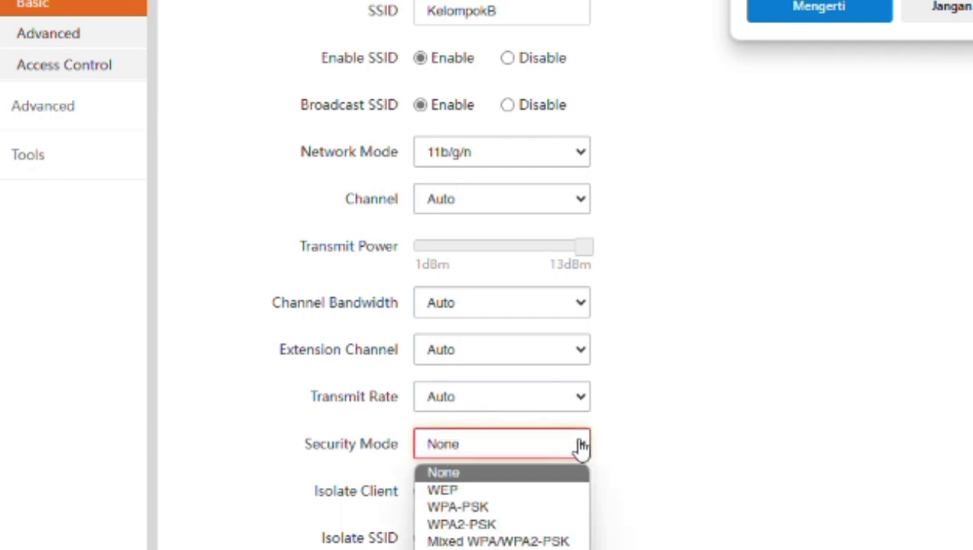
{"action": "left_click", "coordinate": [566, 525]}
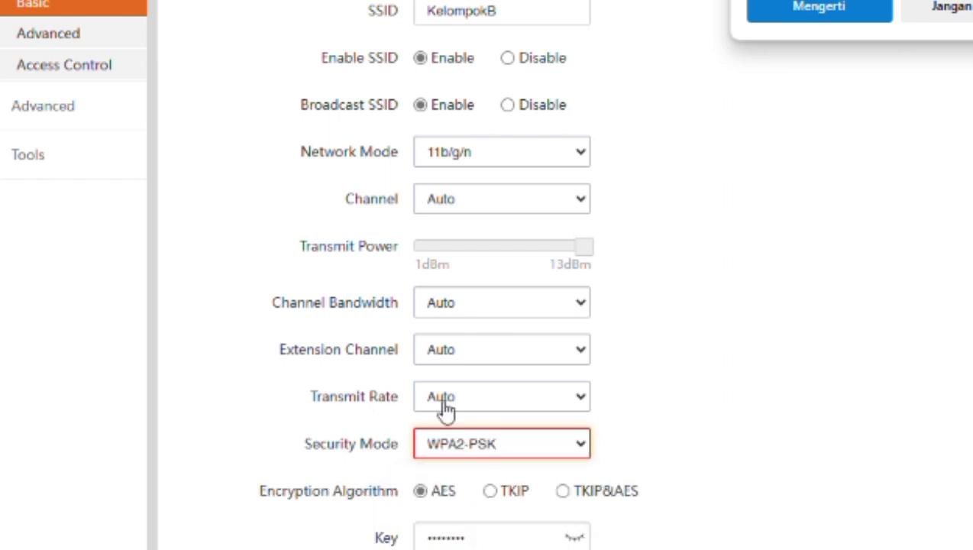
{"action": "left_click", "coordinate": [578, 537]}
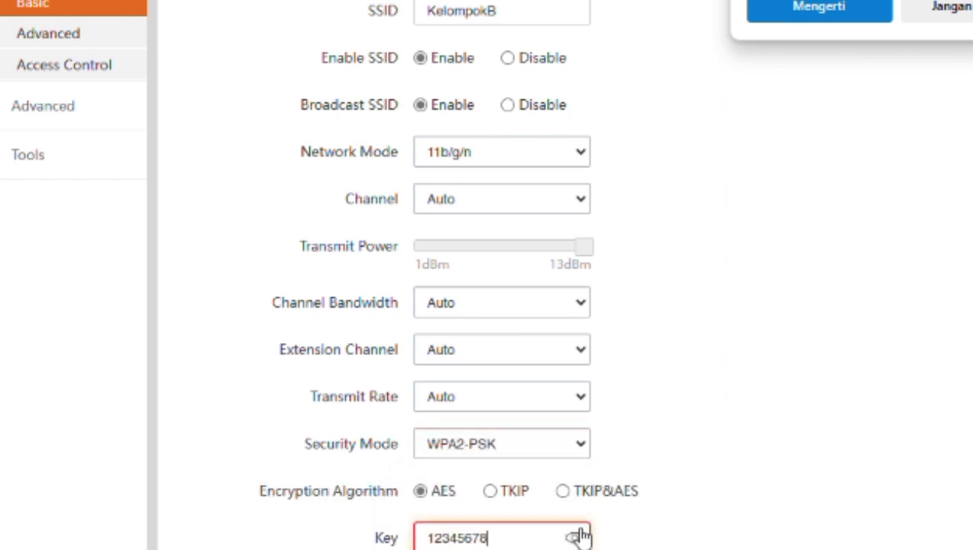
{"action": "scroll", "coordinate": [489, 352], "scroll_direction": "up", "scroll_amount": 1}
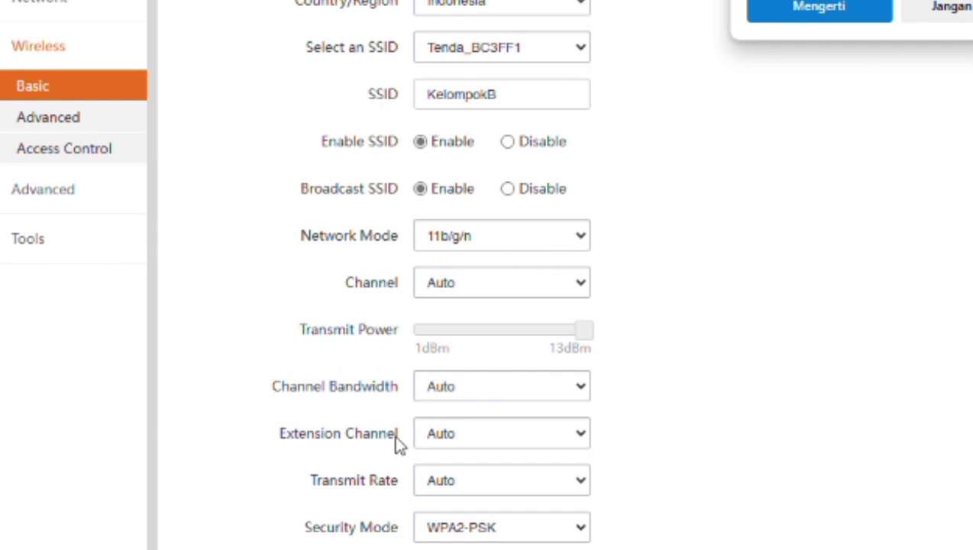
{"action": "scroll", "coordinate": [398, 446], "scroll_direction": "down", "scroll_amount": 3}
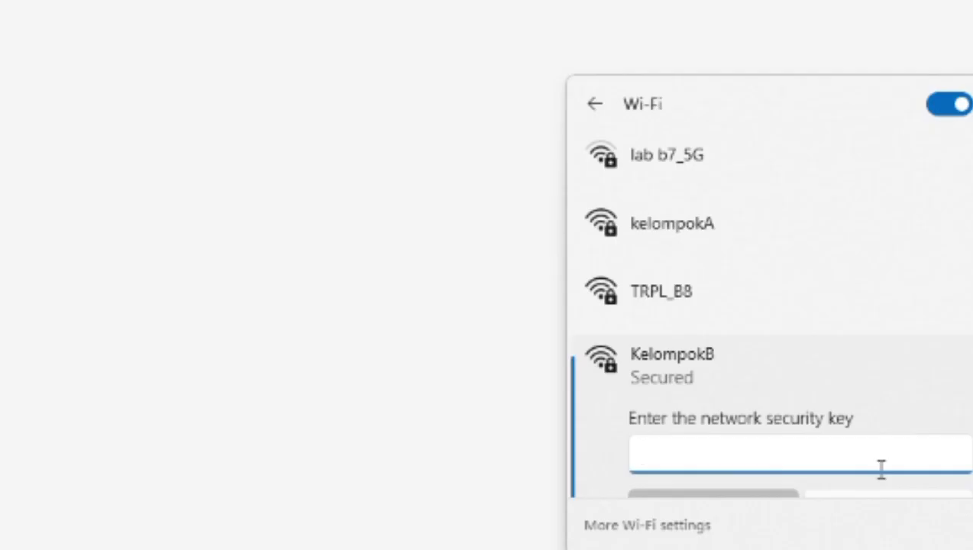
- Enter the KelompokB network security key to connect the laptop
{"action": "type", "text": "••••"}
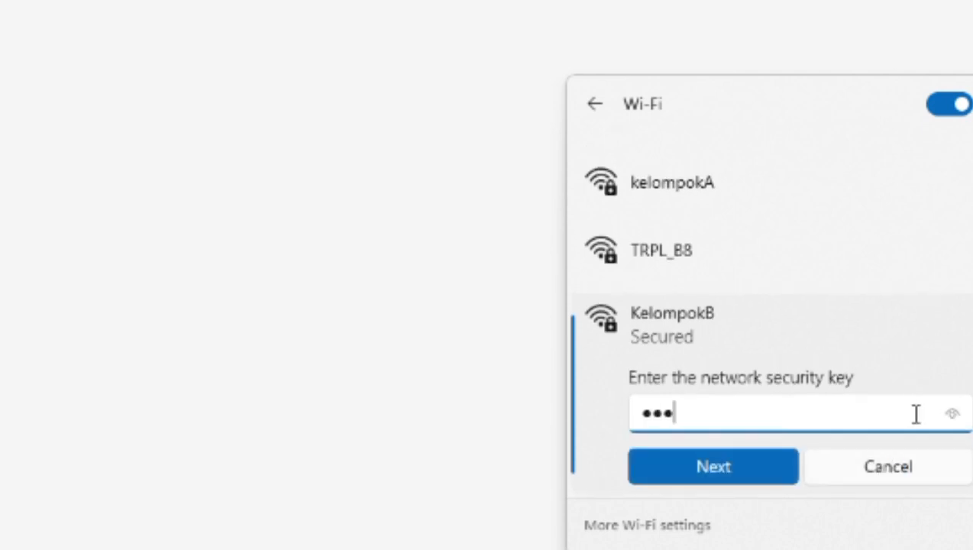
{"action": "type", "text": "••••"}
{"action": "key", "text": "Return"}
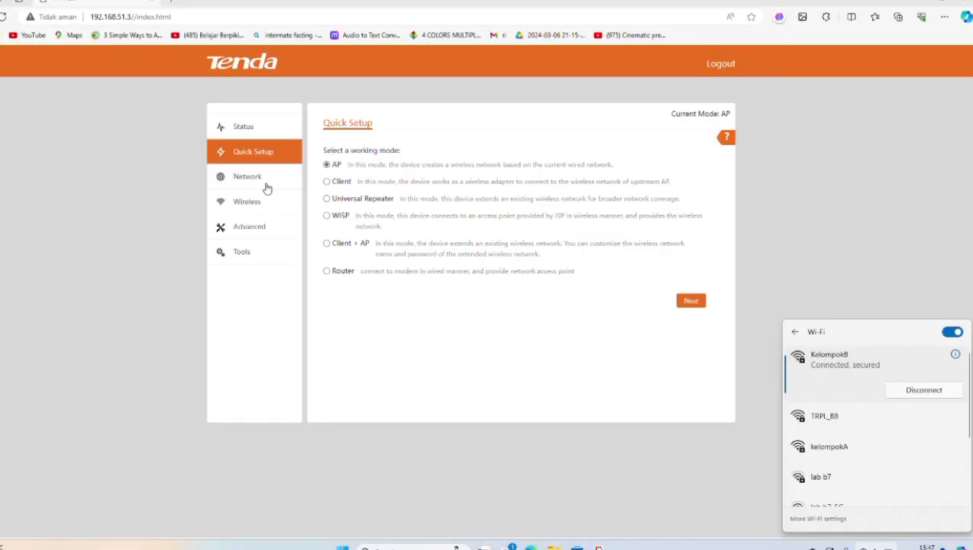
- Enable the DHCP server with start IP 192.168.51.4 and save the settings
{"action": "left_click", "coordinate": [259, 178]}
{"action": "left_click", "coordinate": [261, 213]}
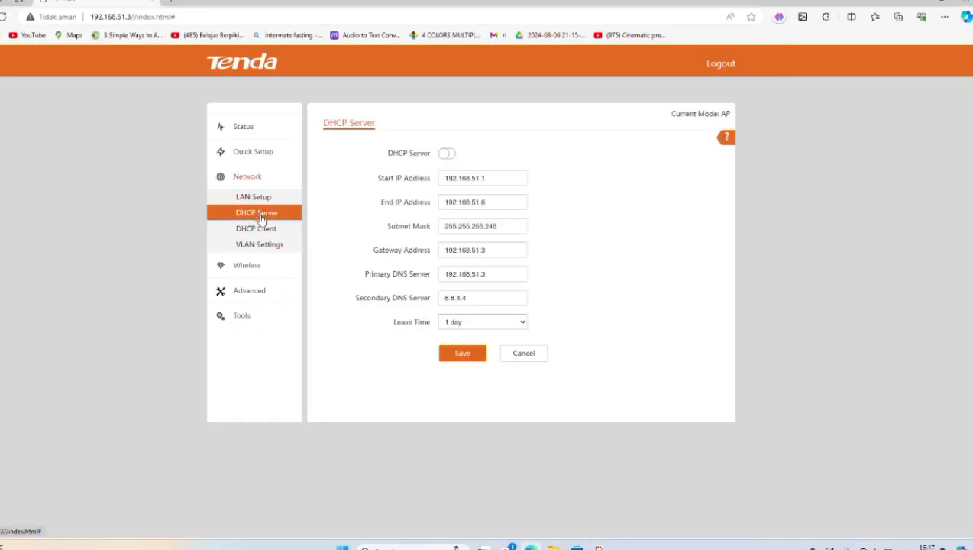
{"action": "left_click", "coordinate": [496, 179]}
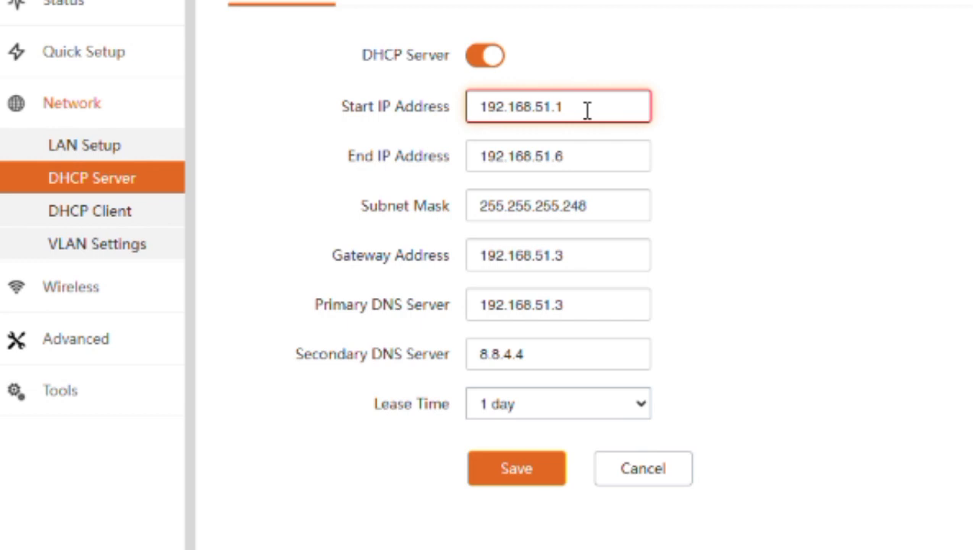
{"action": "key", "text": "BackSpace"}
{"action": "type", "text": "4"}
{"action": "left_click", "coordinate": [533, 470]}
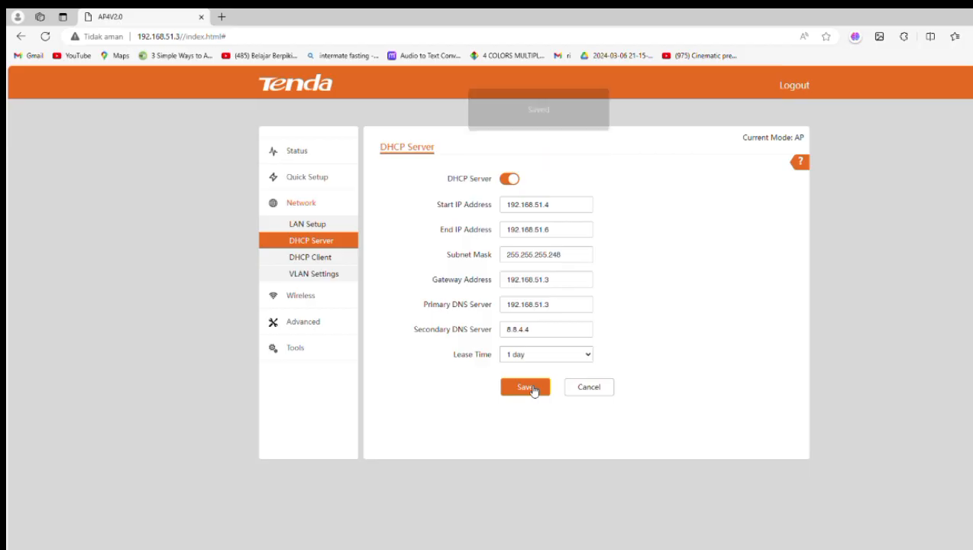
{"action": "key", "text": "super+r"}
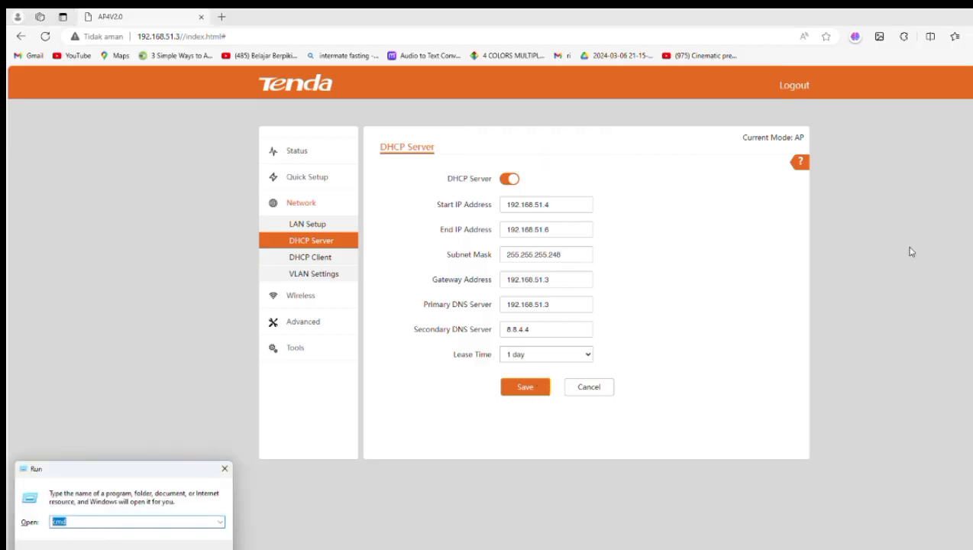
- Open Command Prompt and ping the access point to confirm it answers
{"action": "key", "text": "Return"}
{"action": "type", "text": "ping 192"}
{"action": "type", "text": ".168"}
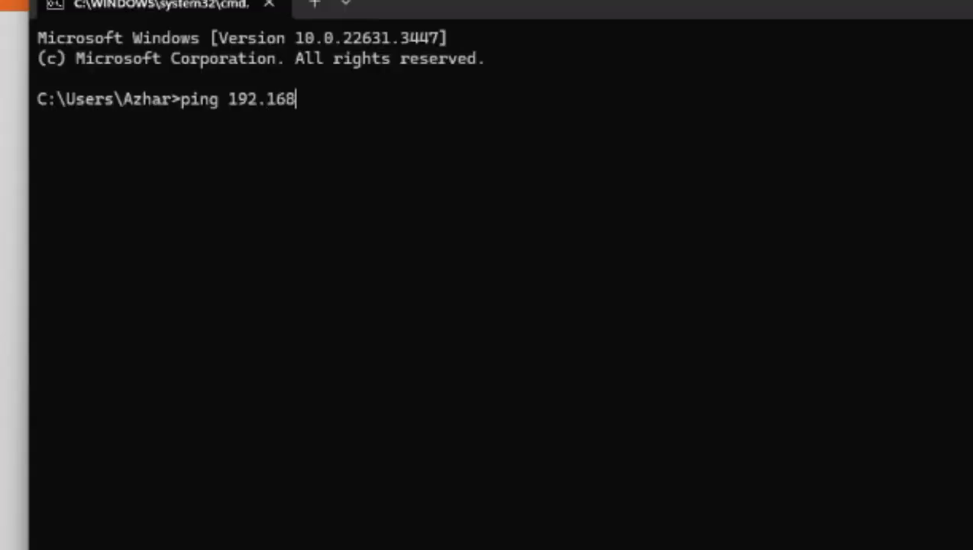
{"action": "type", "text": ".51.4"}
{"action": "key", "text": "Return"}
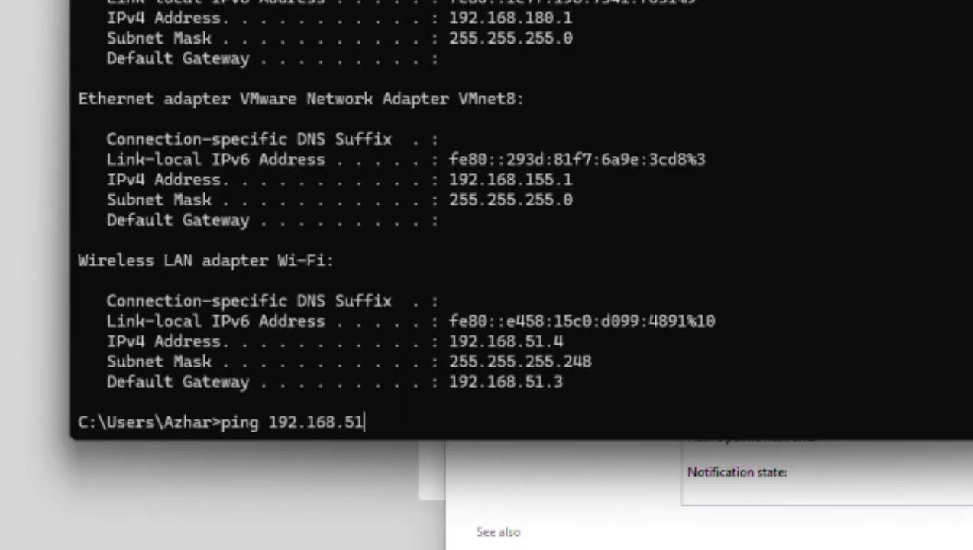
- Change the ping target and ping 192.168.51.5, which now replies
{"action": "type", "text": ".168.51.1"}
{"action": "key", "text": "BackSpace"}
{"action": "type", "text": "5"}
{"action": "key", "text": "Return"}
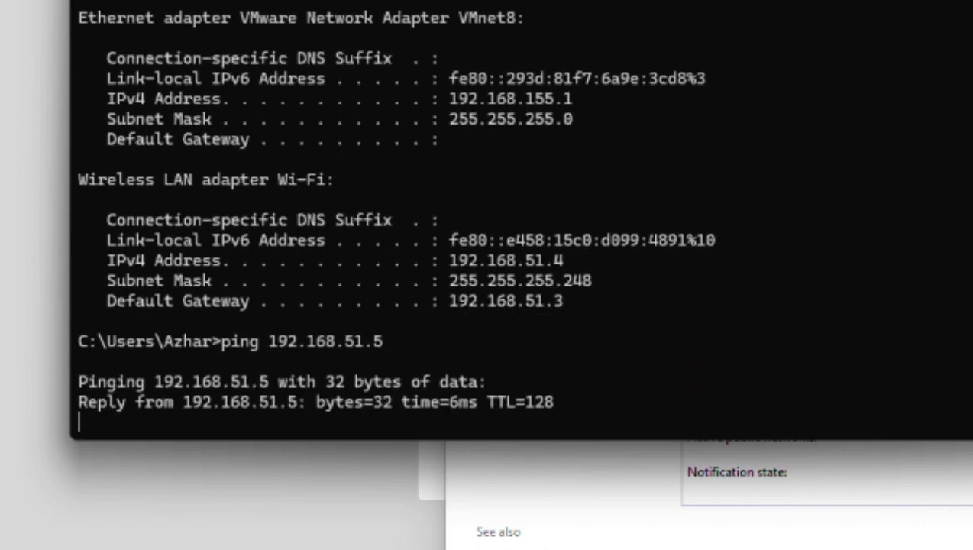
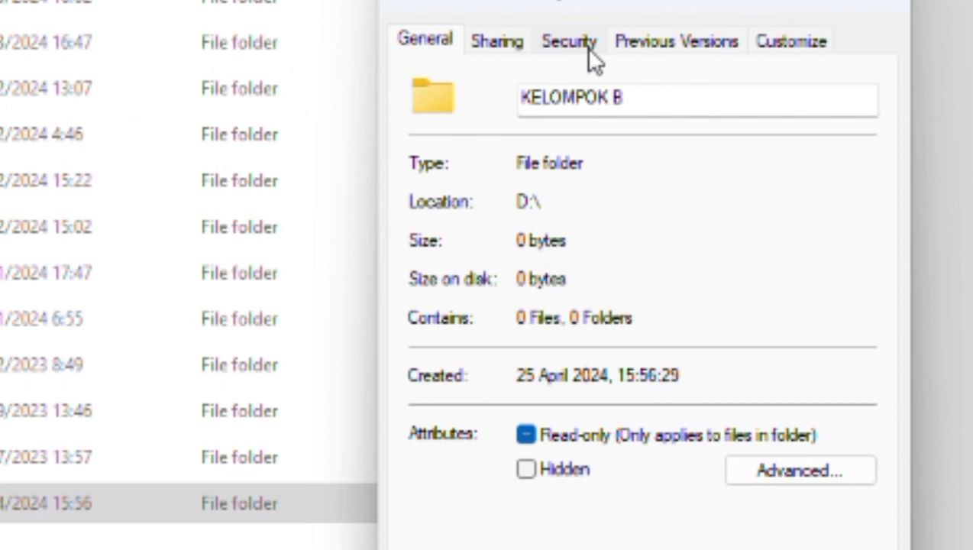
- Share the KELOMPOK B folder with Everyone at Read/Write permission
{"action": "left_click", "coordinate": [476, 240]}
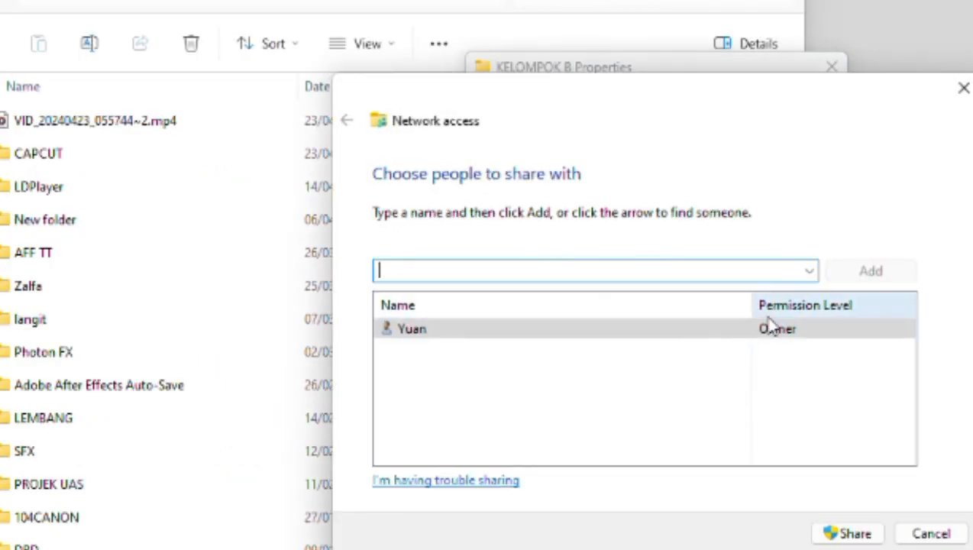
{"action": "left_click", "coordinate": [809, 271]}
{"action": "left_click", "coordinate": [734, 352]}
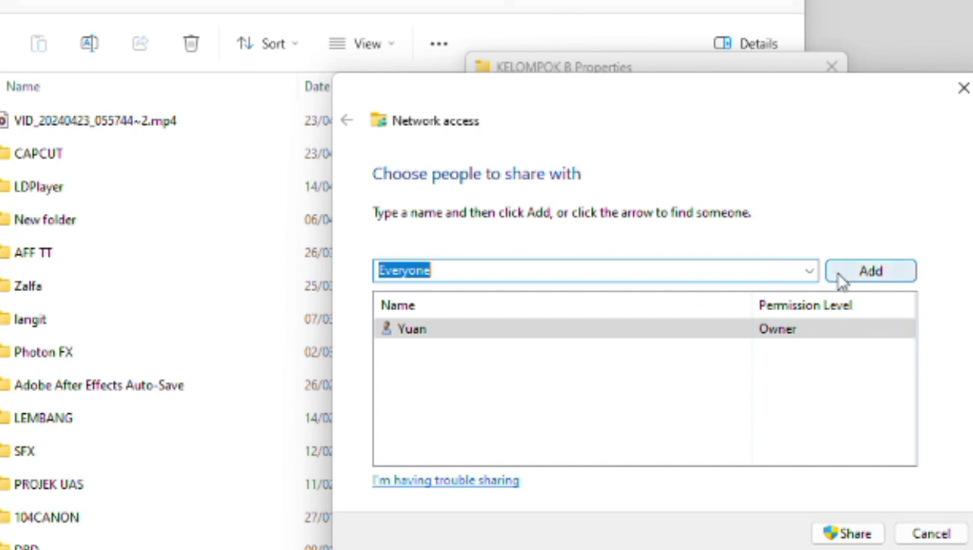
{"action": "left_click", "coordinate": [843, 279]}
{"action": "left_click", "coordinate": [798, 332]}
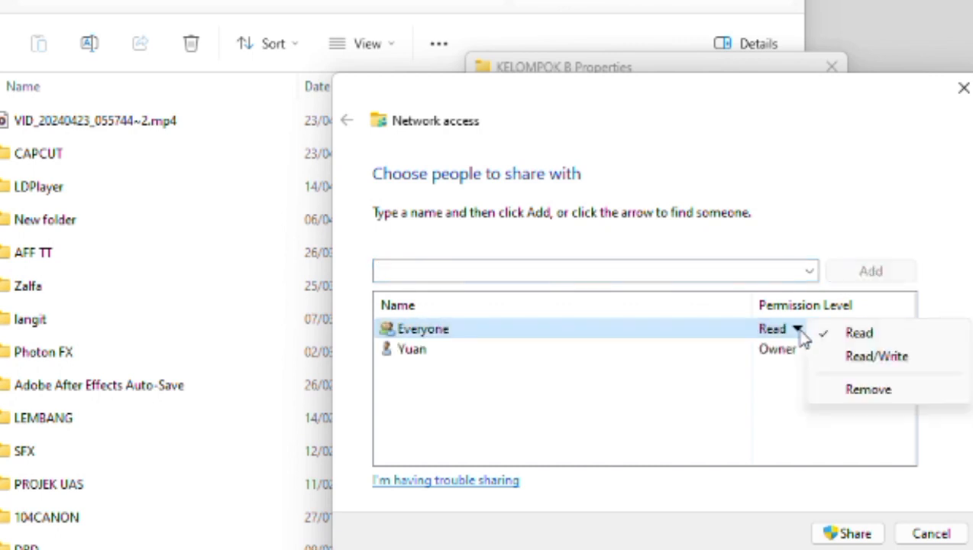
{"action": "left_click", "coordinate": [875, 357]}
{"action": "left_click", "coordinate": [844, 532]}
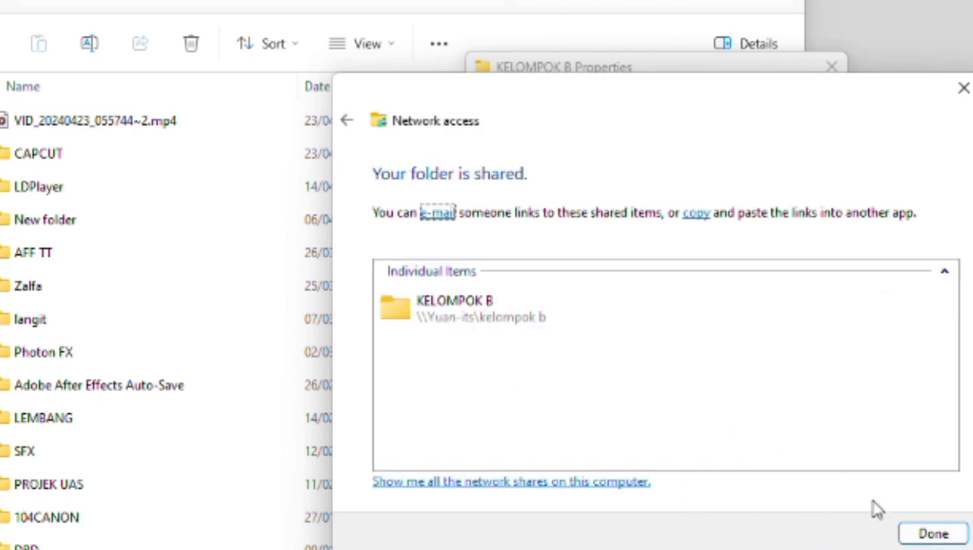
{"action": "left_click", "coordinate": [930, 533]}
- Confirm Everyone's share permissions in Advanced Sharing for KELOMPOK B
{"action": "left_click", "coordinate": [574, 357]}
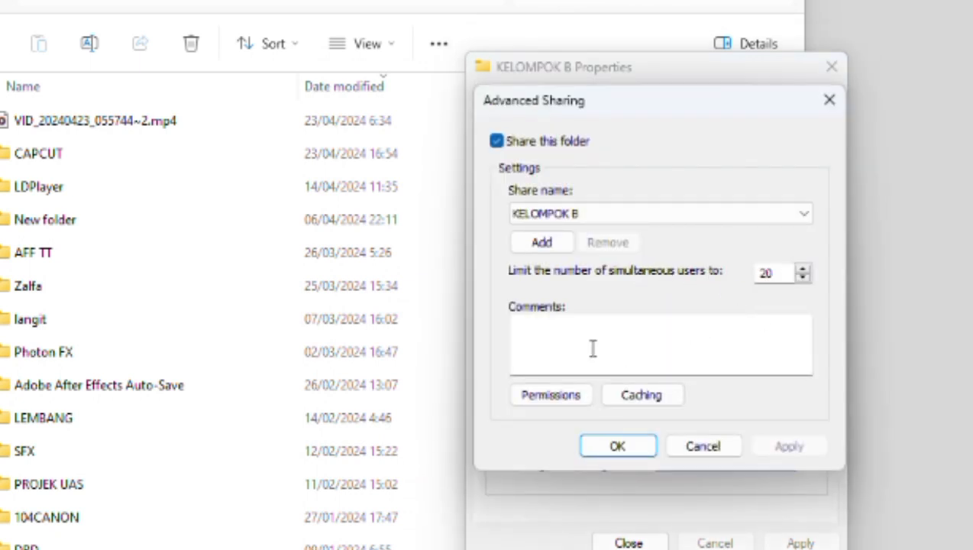
{"action": "left_click", "coordinate": [559, 398]}
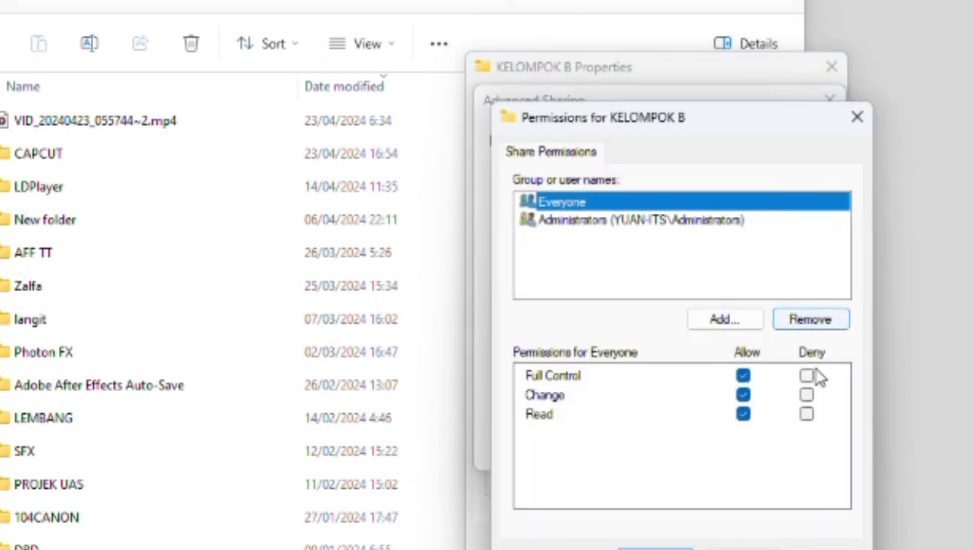
{"action": "left_click", "coordinate": [654, 545]}
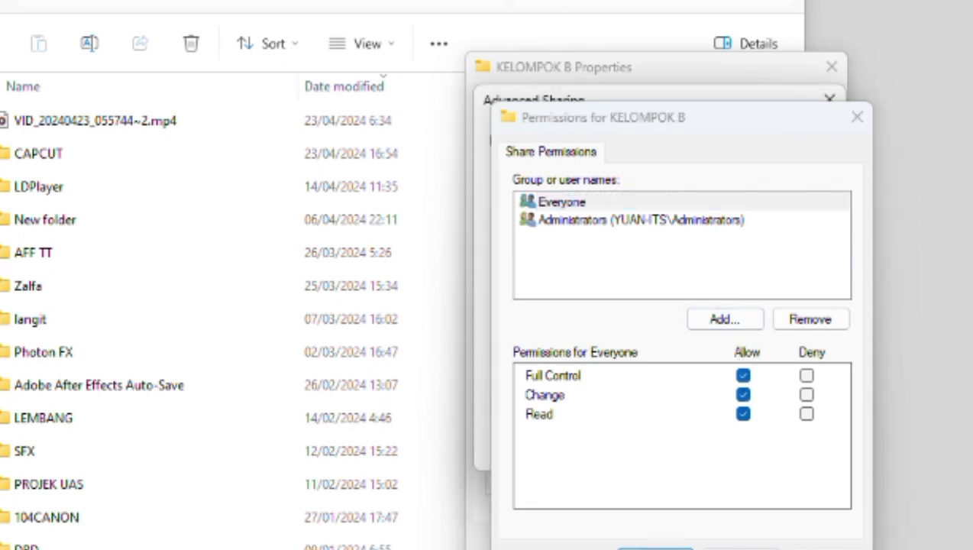
{"action": "left_click", "coordinate": [618, 447]}
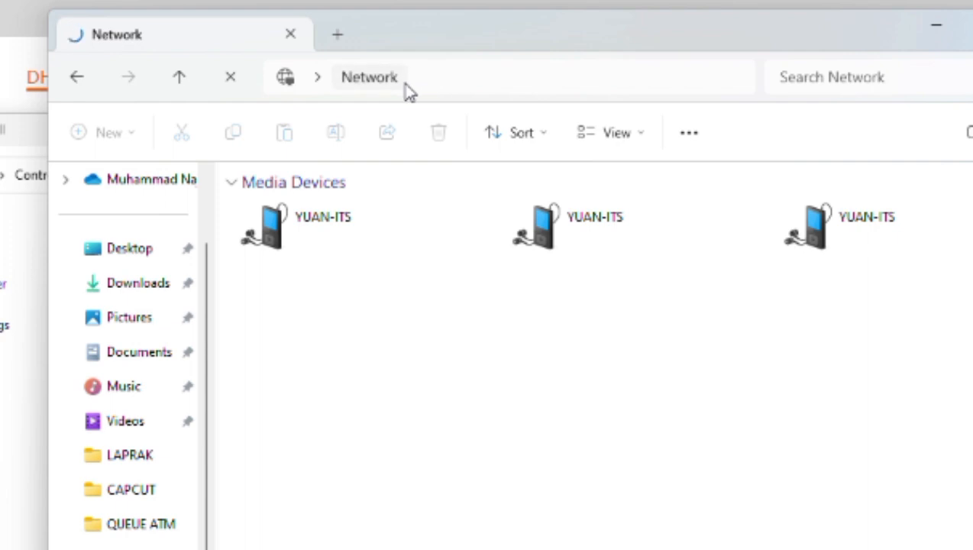
- Enter \\192.168.51.5 in File Explorer's address bar to reach the other computer
{"action": "left_click", "coordinate": [277, 76]}
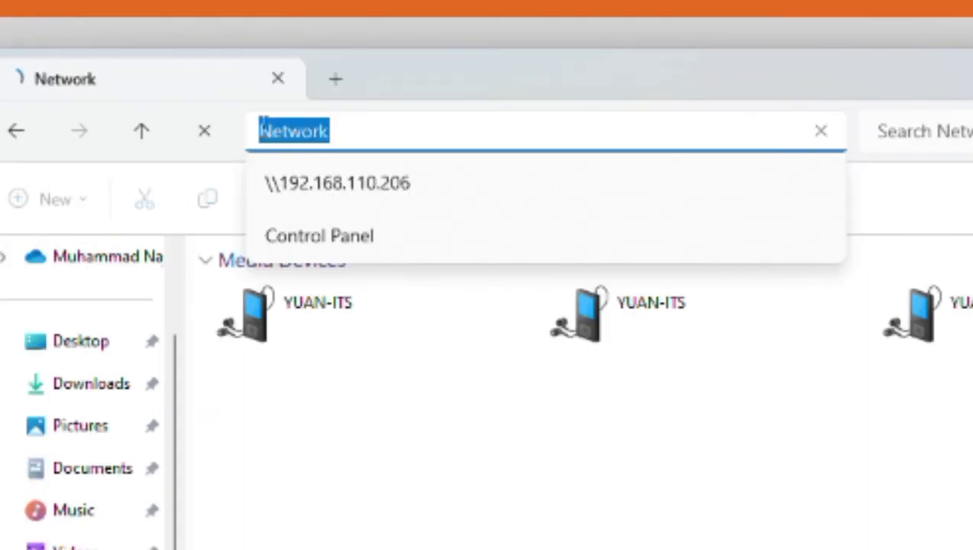
{"action": "type", "text": "\\"}
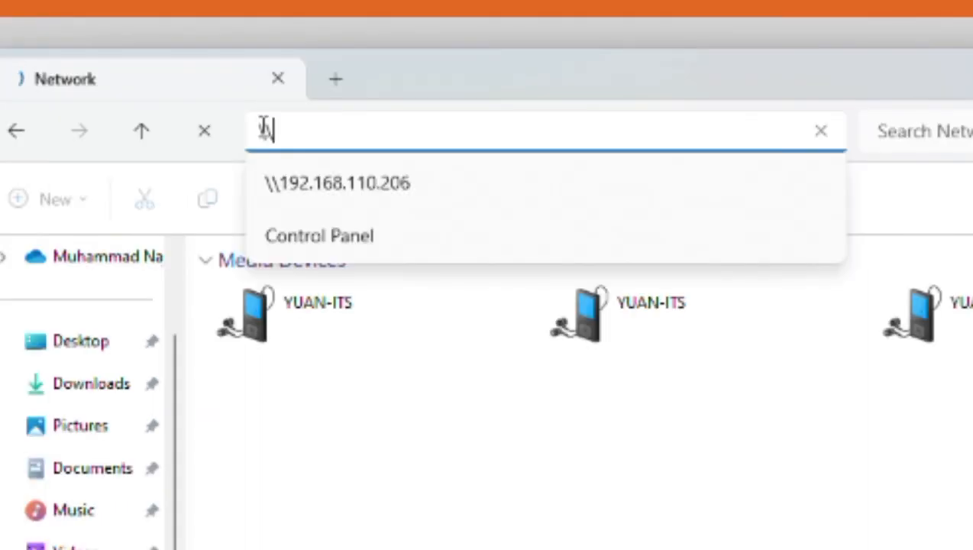
{"action": "type", "text": "192.168.51"}
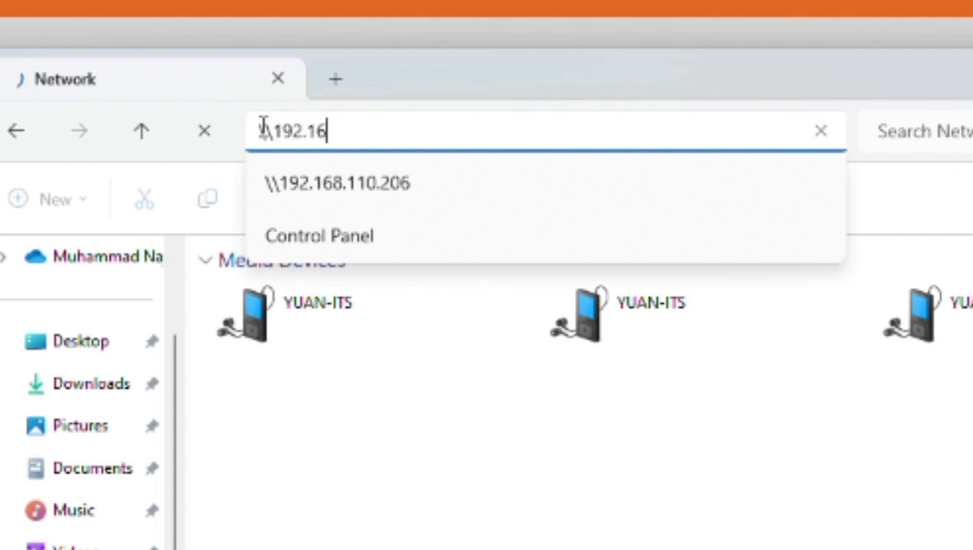
{"action": "type", "text": ".5"}
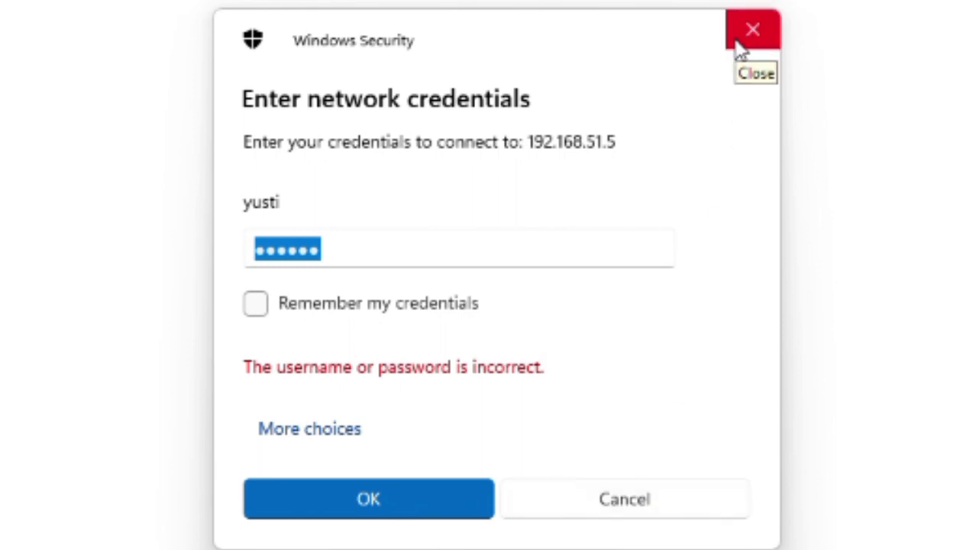
- Cancel the Enter network credentials prompt
{"action": "left_click", "coordinate": [591, 514]}
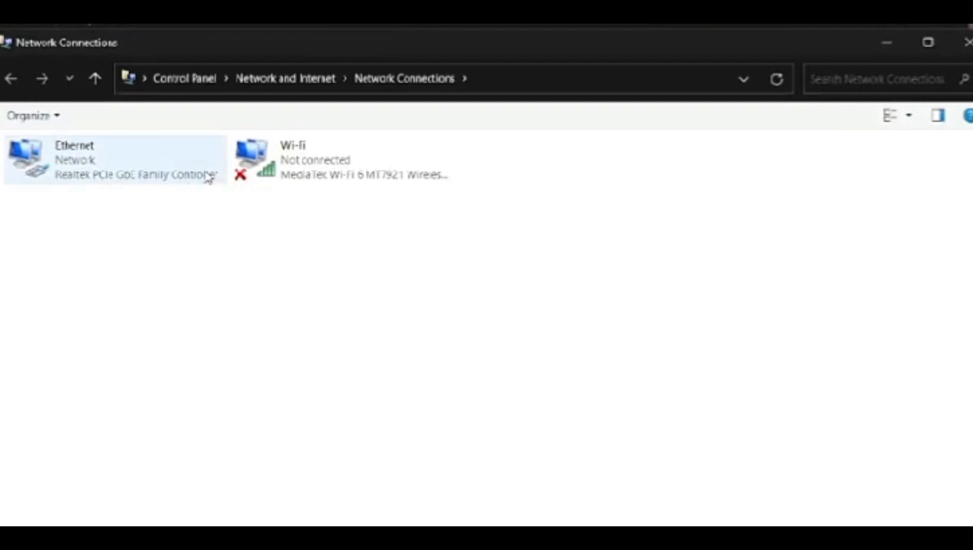
- Set Ethernet IPv4 to 192.168.51.1, mask 255.255.255.248, gateway 192.168.51.3
{"action": "right_click", "coordinate": [130, 168]}
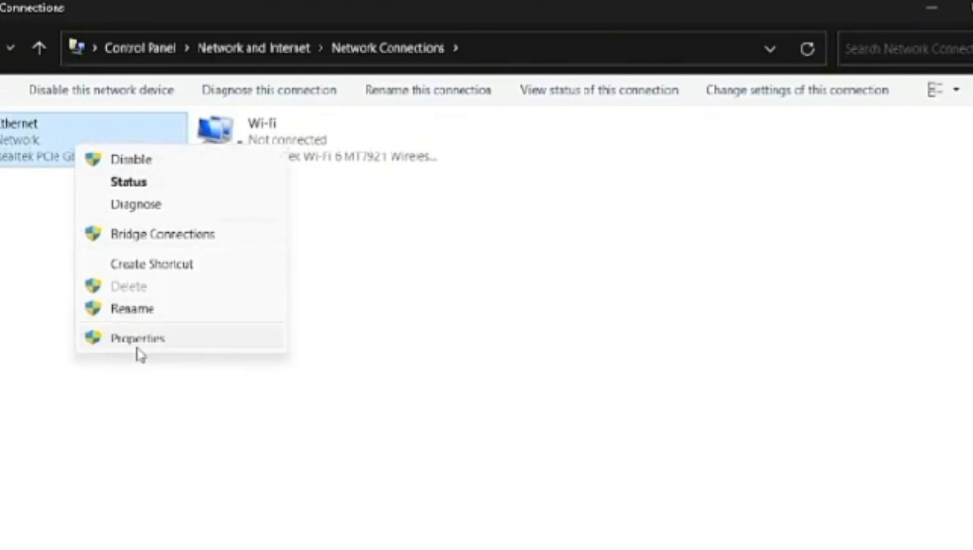
{"action": "left_click", "coordinate": [138, 344]}
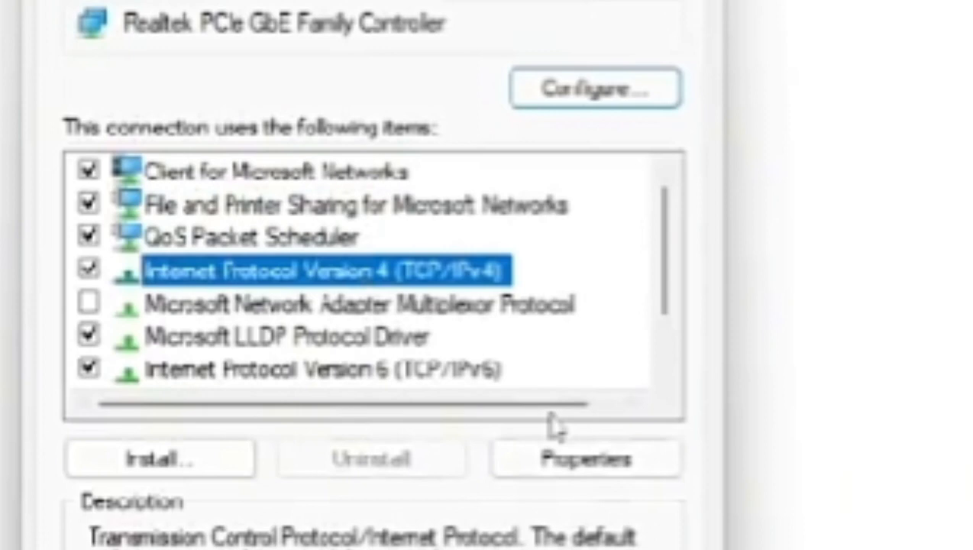
{"action": "left_click", "coordinate": [584, 458]}
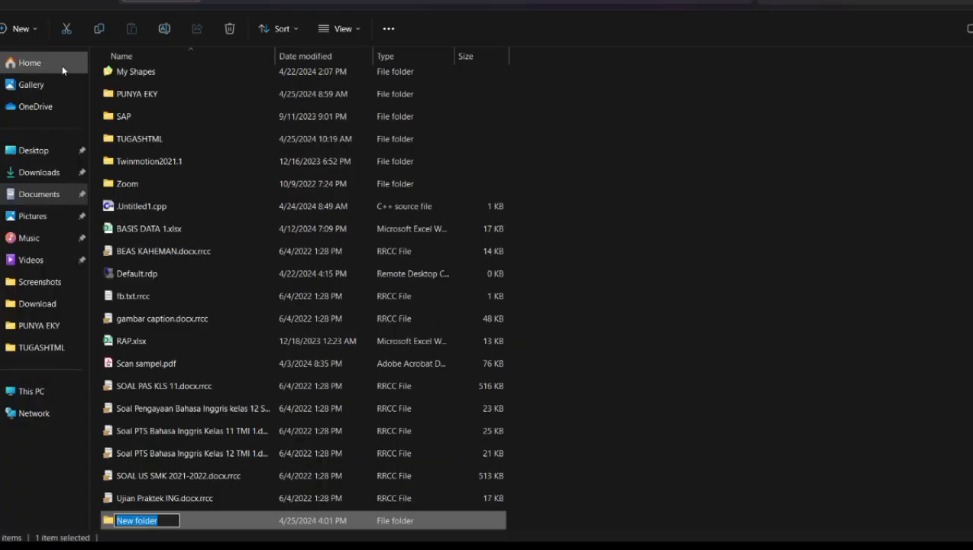
{"action": "key", "text": "Return"}
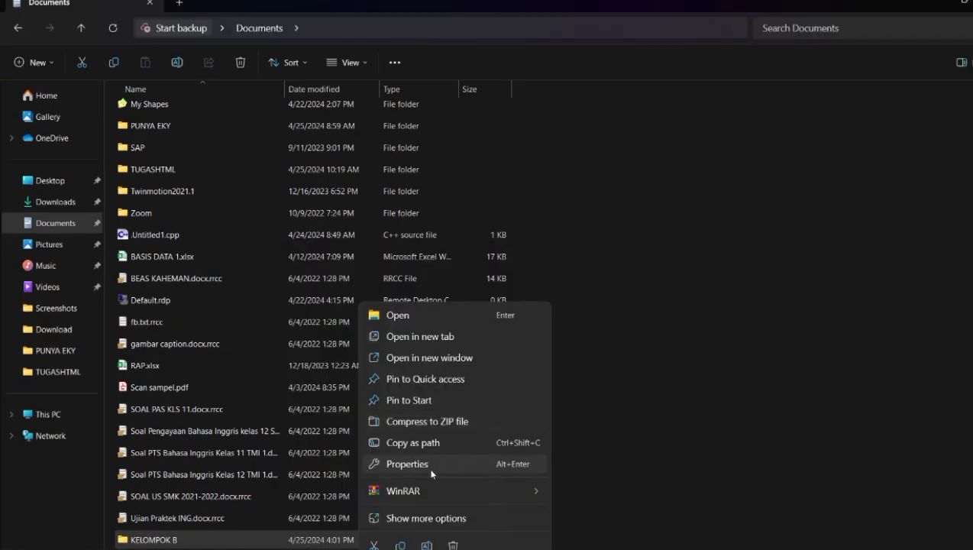
- From the folder's Properties, share KELOMPOK B with Everyone at Read/Write
{"action": "left_click", "coordinate": [432, 472]}
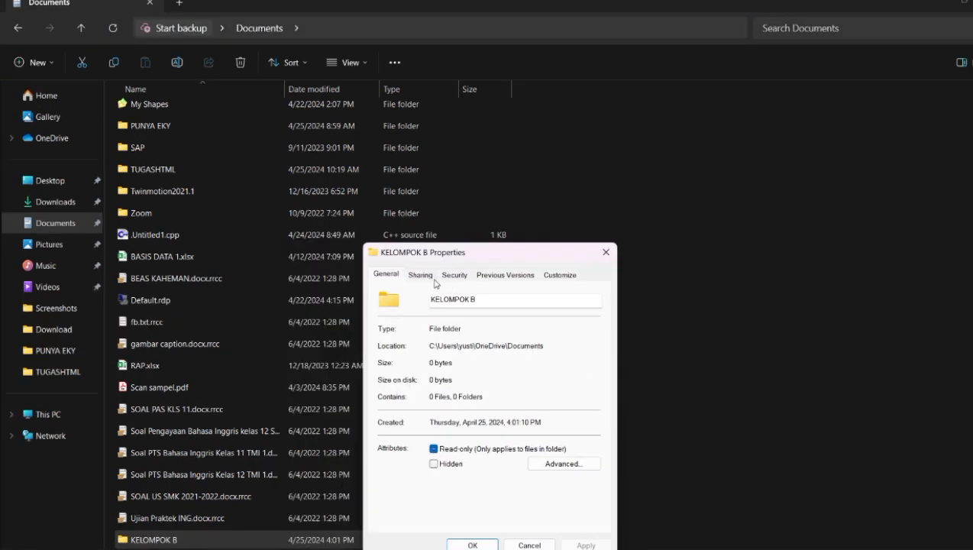
{"action": "left_click", "coordinate": [421, 275]}
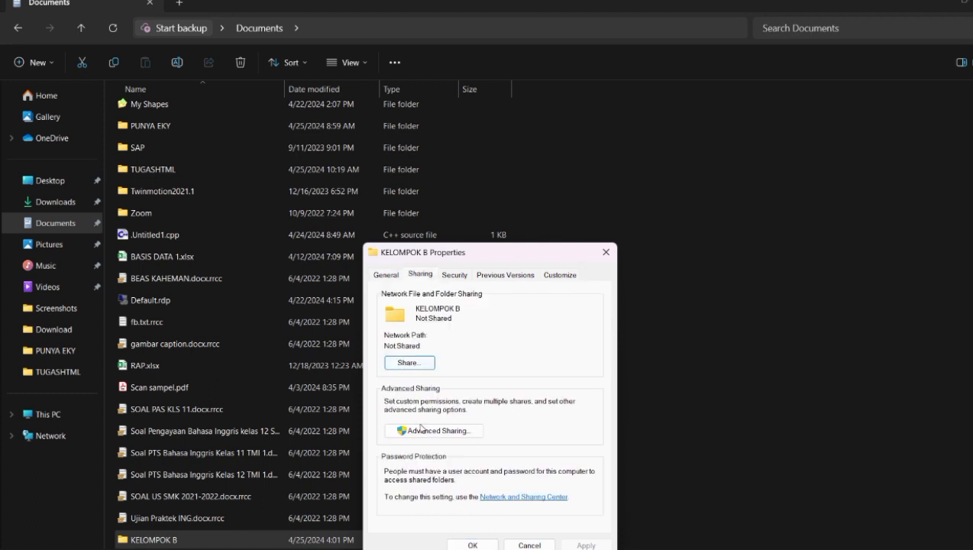
{"action": "left_click", "coordinate": [405, 363]}
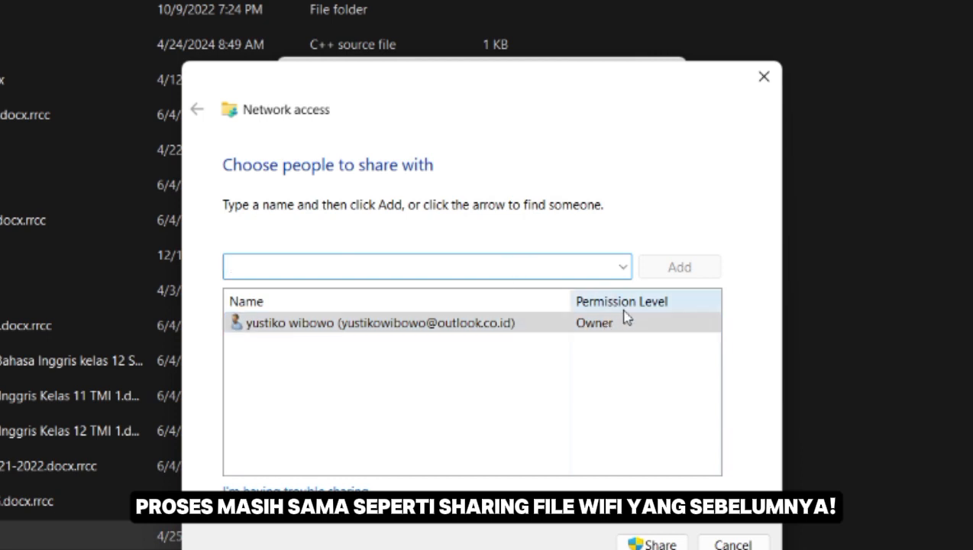
{"action": "left_click", "coordinate": [624, 268]}
{"action": "left_click", "coordinate": [543, 308]}
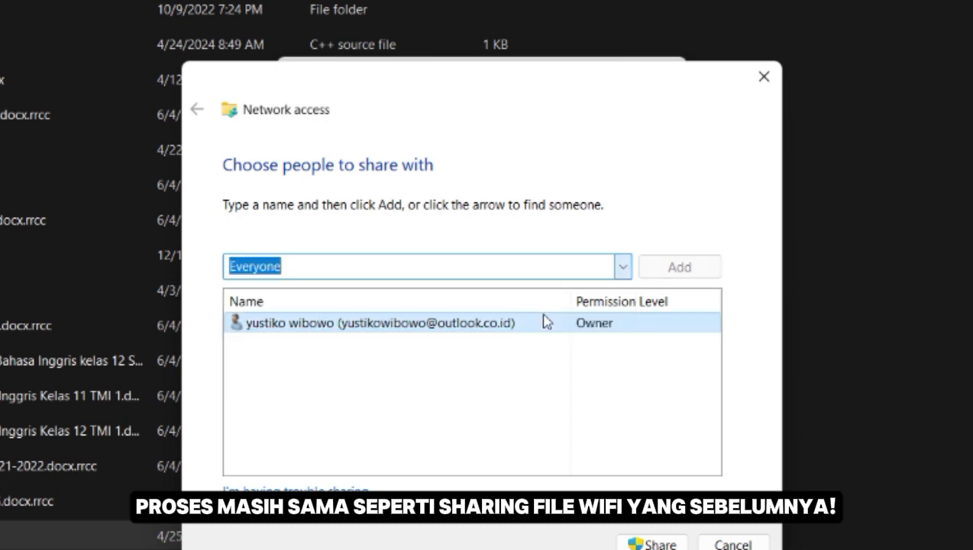
{"action": "left_click", "coordinate": [649, 273]}
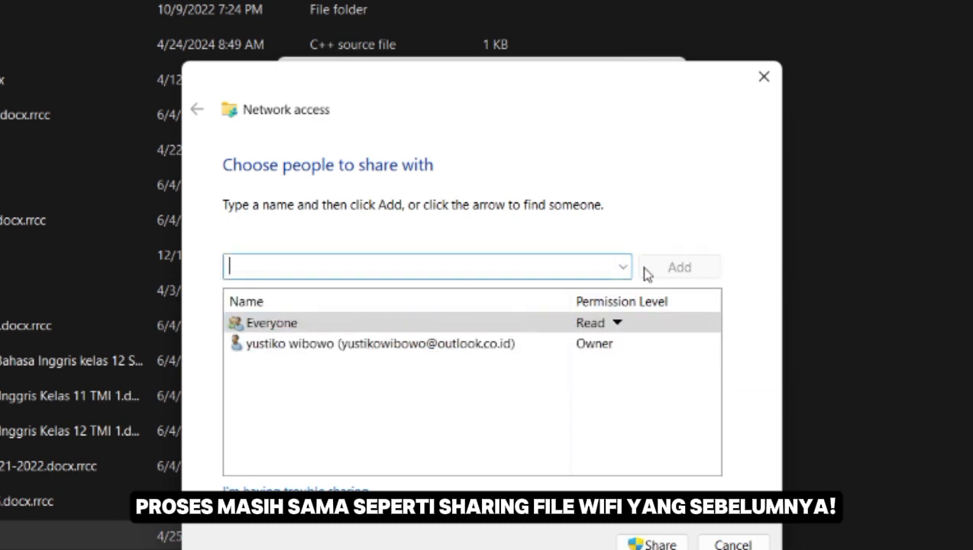
{"action": "left_click", "coordinate": [603, 325]}
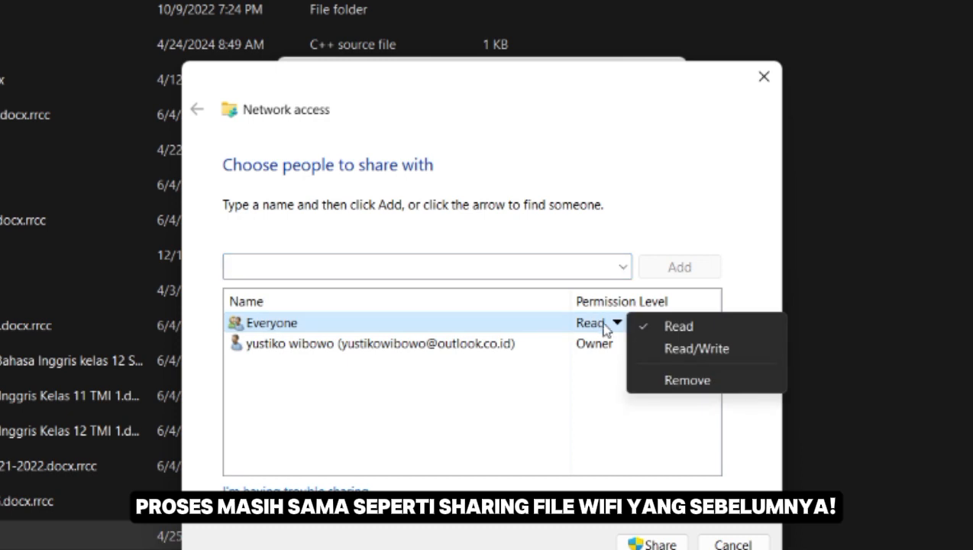
{"action": "left_click", "coordinate": [666, 358]}
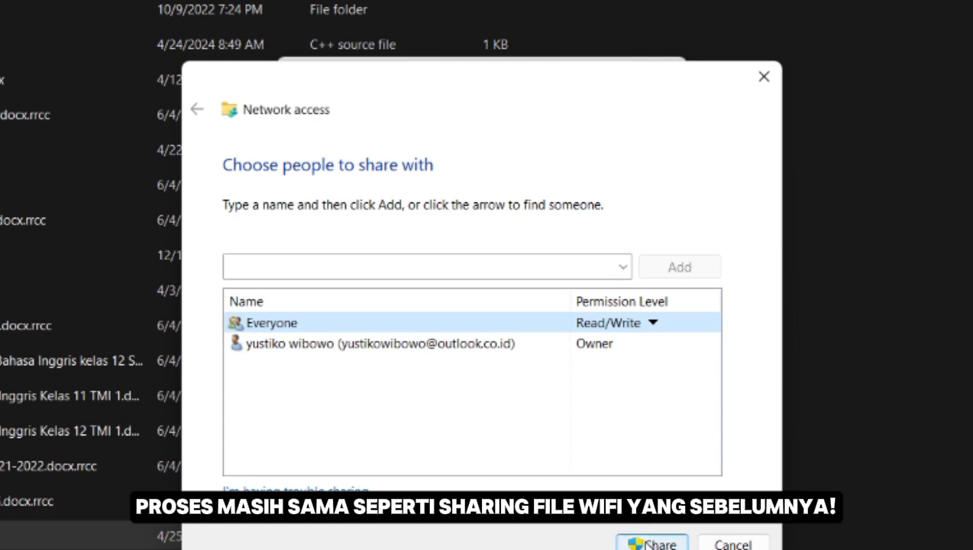
{"action": "left_click", "coordinate": [647, 544]}
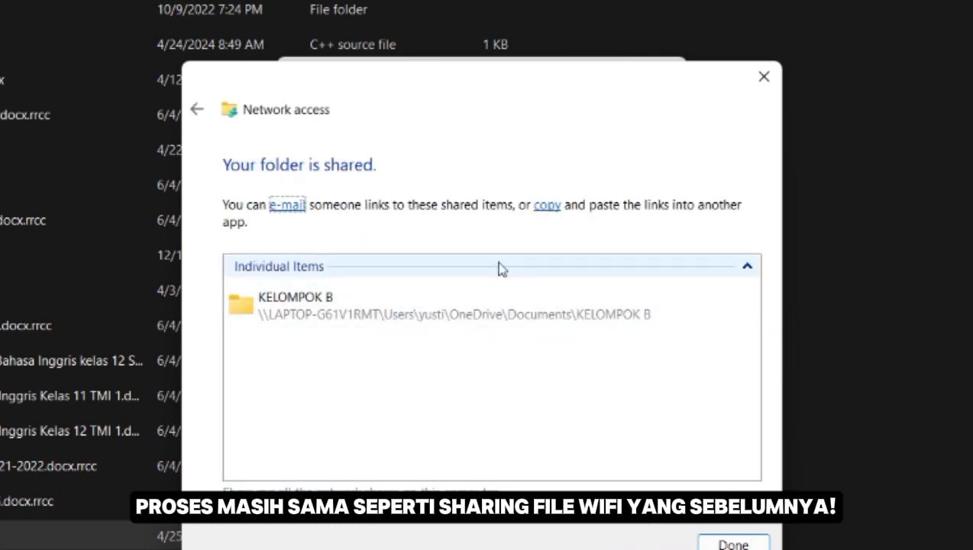
{"action": "left_click", "coordinate": [710, 544]}
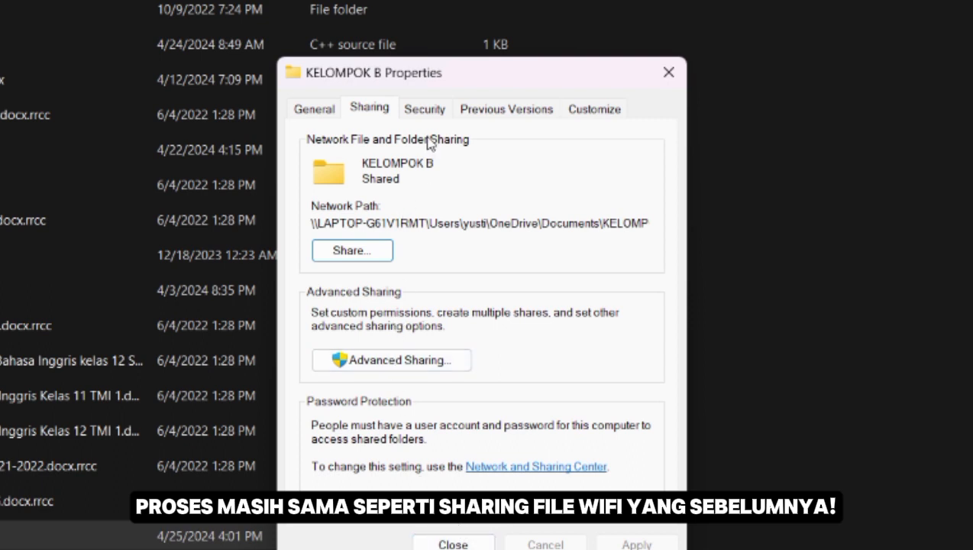
- Review the folder's Security permissions, then close its Properties
{"action": "left_click", "coordinate": [433, 109]}
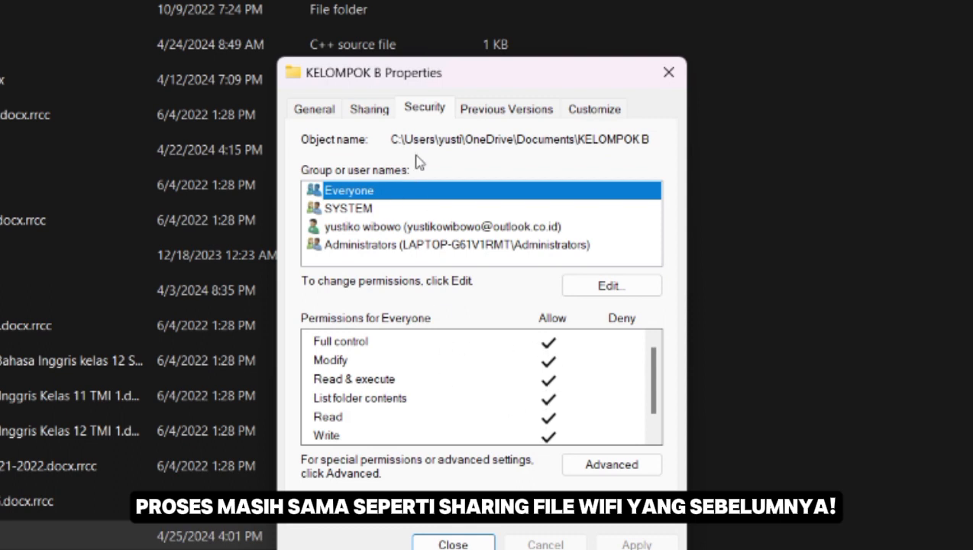
{"action": "left_click", "coordinate": [369, 113]}
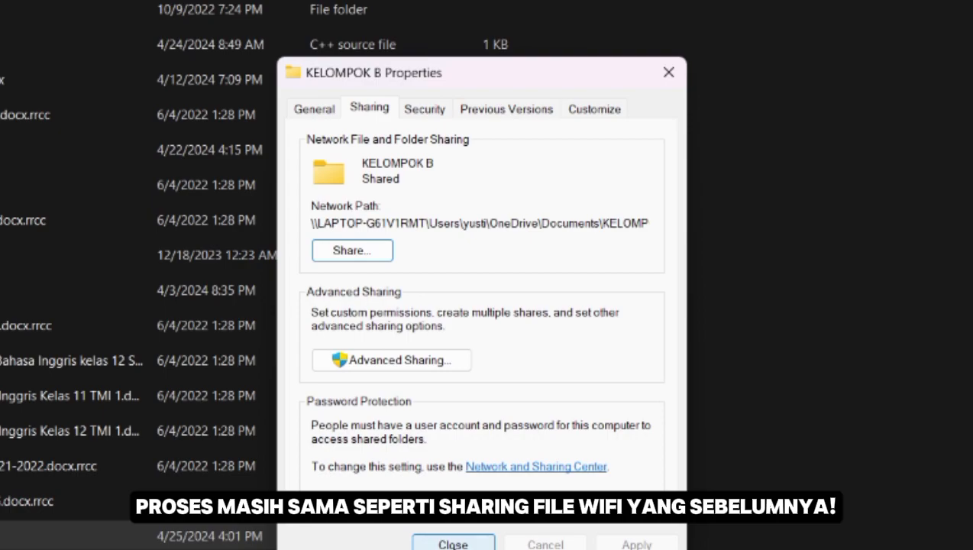
{"action": "left_click", "coordinate": [453, 544]}
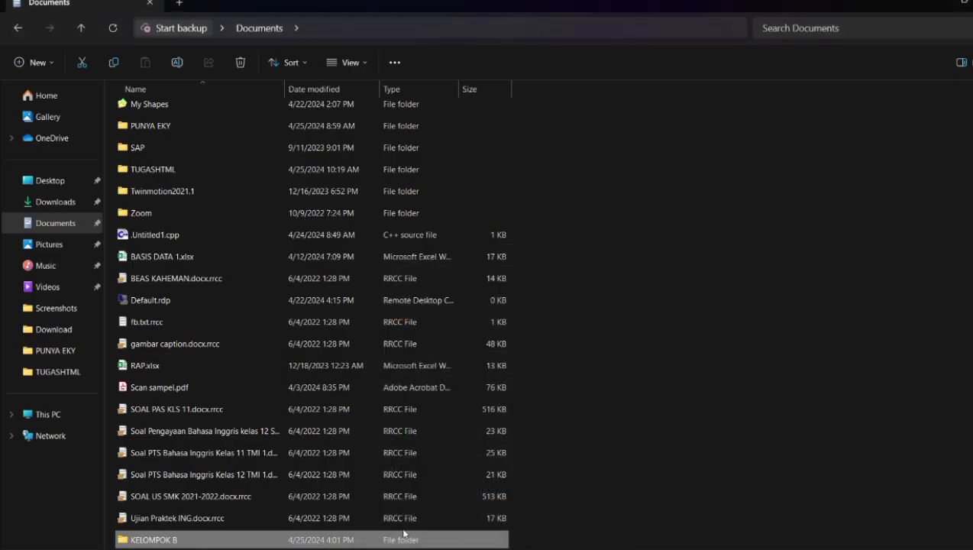
- Go to \\192.168.51.4 from Network to list its shared folders, including kelompok b
{"action": "left_click", "coordinate": [53, 436]}
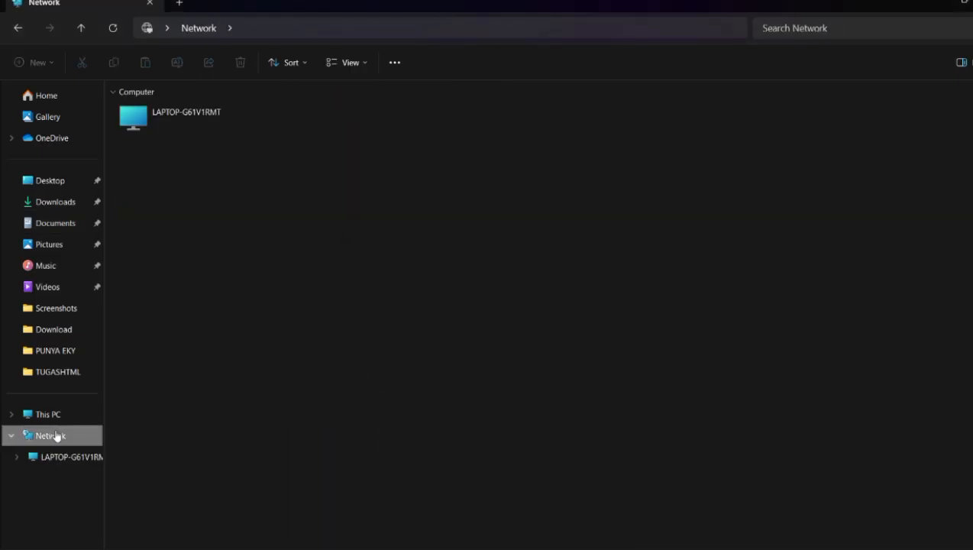
{"action": "left_click", "coordinate": [260, 27]}
{"action": "left_click", "coordinate": [261, 28]}
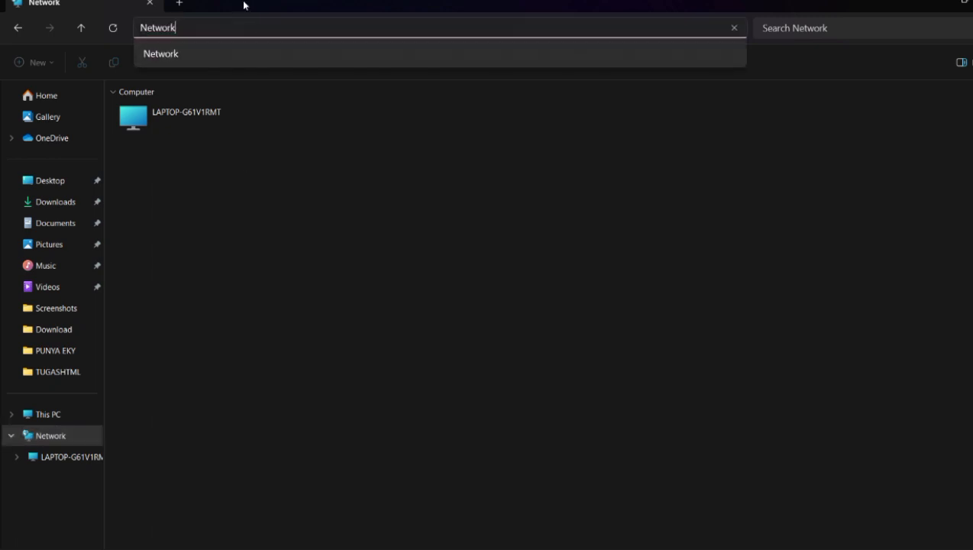
{"action": "key", "text": "ctrl+a"}
{"action": "type", "text": "//"}
{"action": "key", "text": "BackSpace"}
{"action": "key", "text": "BackSpace"}
{"action": "type", "text": "\\"}
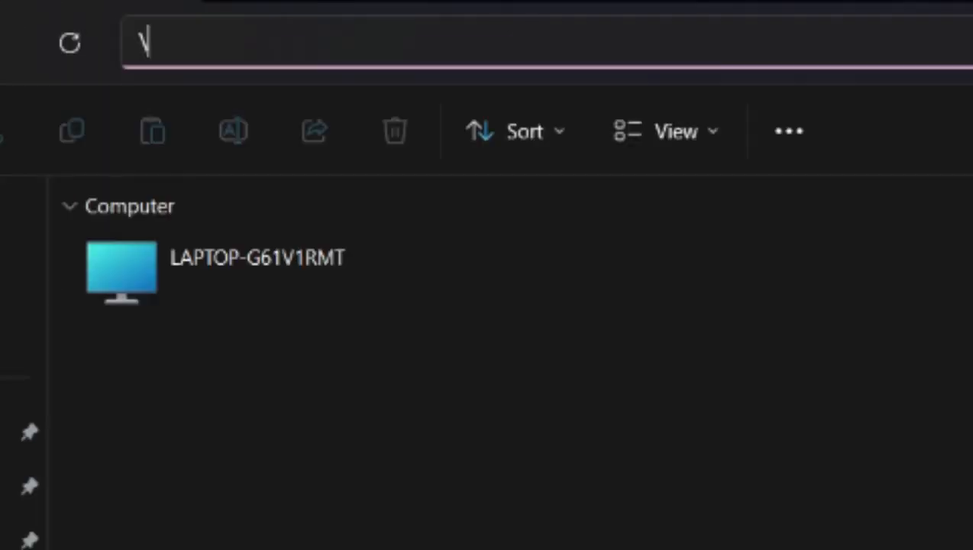
{"action": "type", "text": "\\19"}
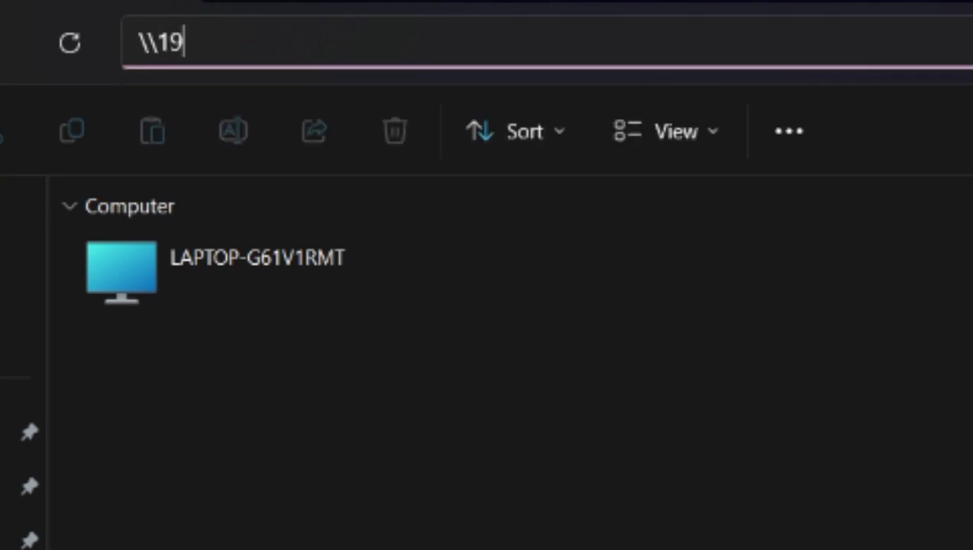
{"action": "type", "text": "2.168"}
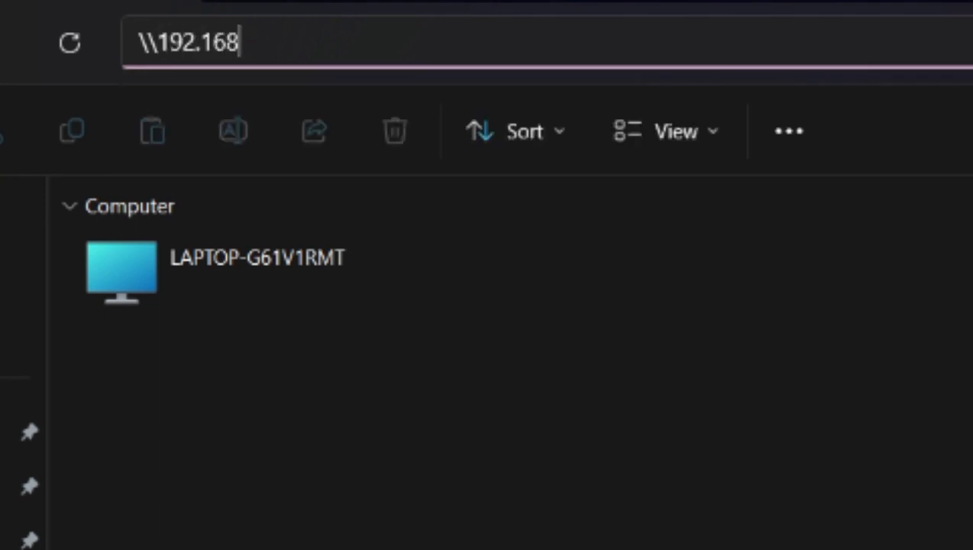
{"action": "type", "text": ".51.4"}
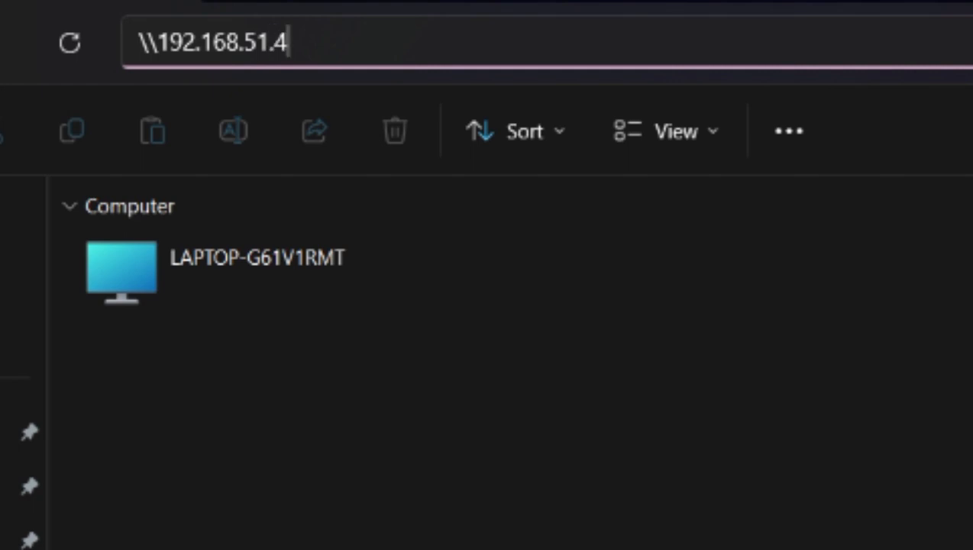
{"action": "key", "text": "Return"}
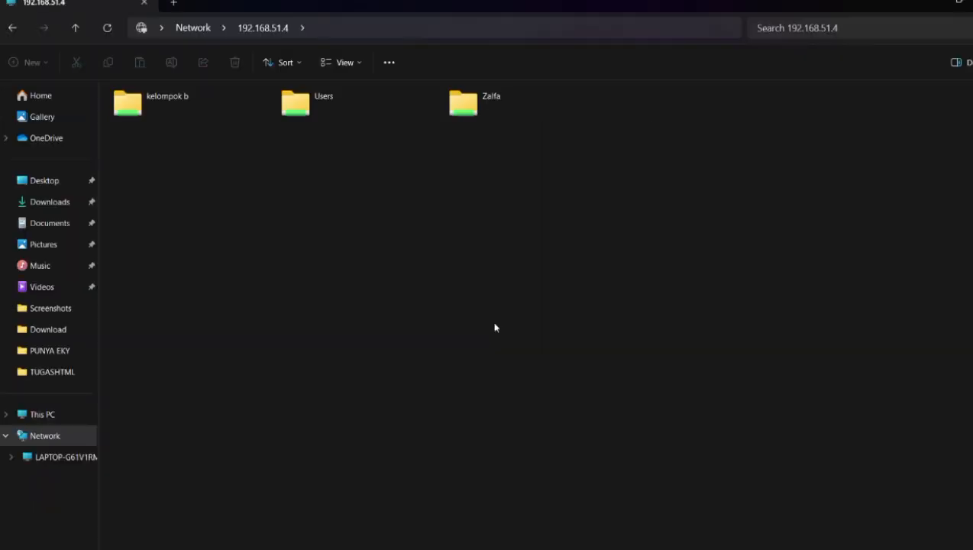
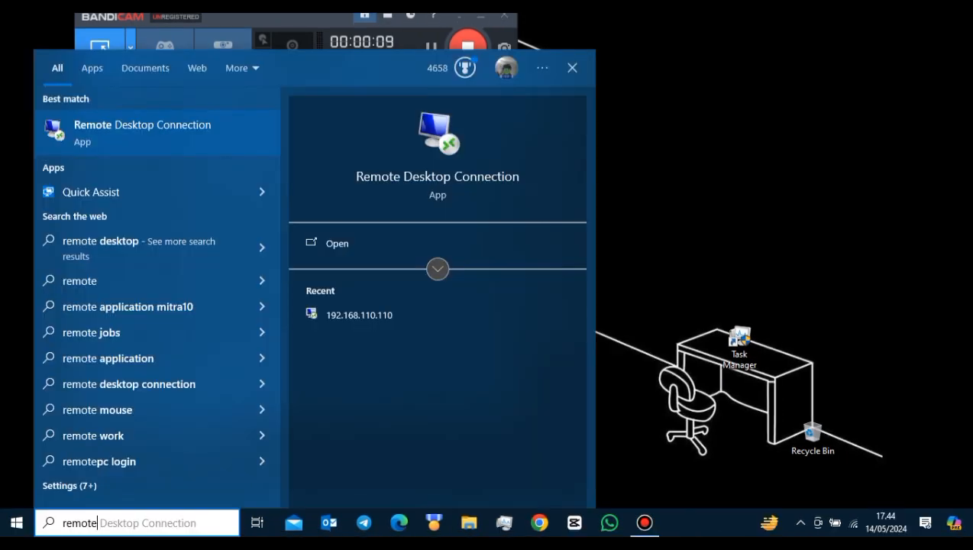
- Clear the earlier search text and close the search panel
{"action": "key", "text": "BackSpace"}
{"action": "key", "text": "BackSpace"}
{"action": "key", "text": "BackSpace"}
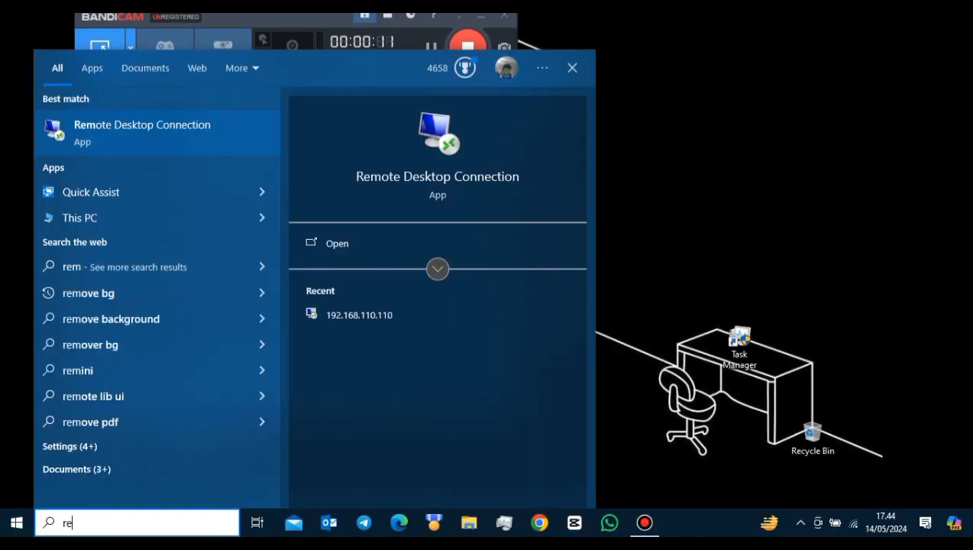
{"action": "key", "text": "BackSpace"}
{"action": "key", "text": "BackSpace"}
{"action": "key", "text": "BackSpace"}
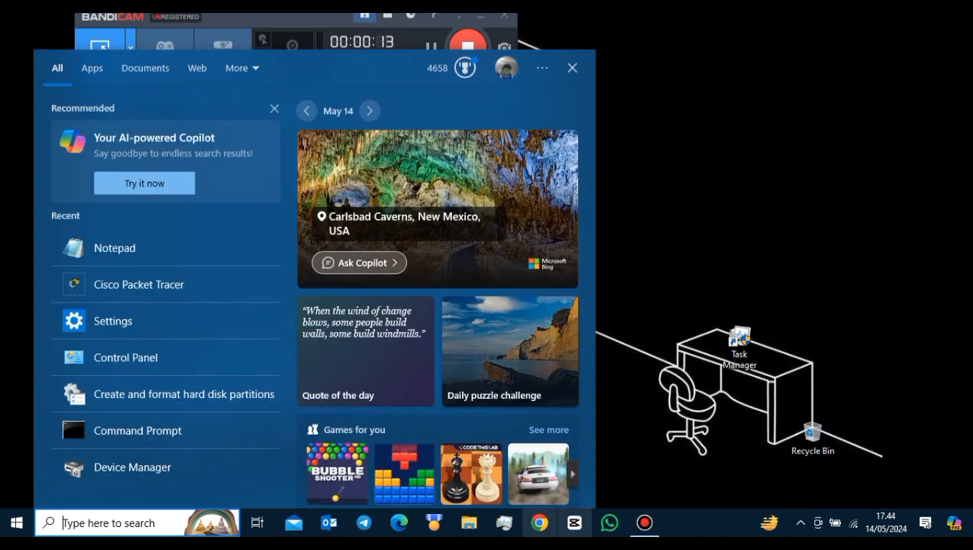
{"action": "key", "text": "Escape"}
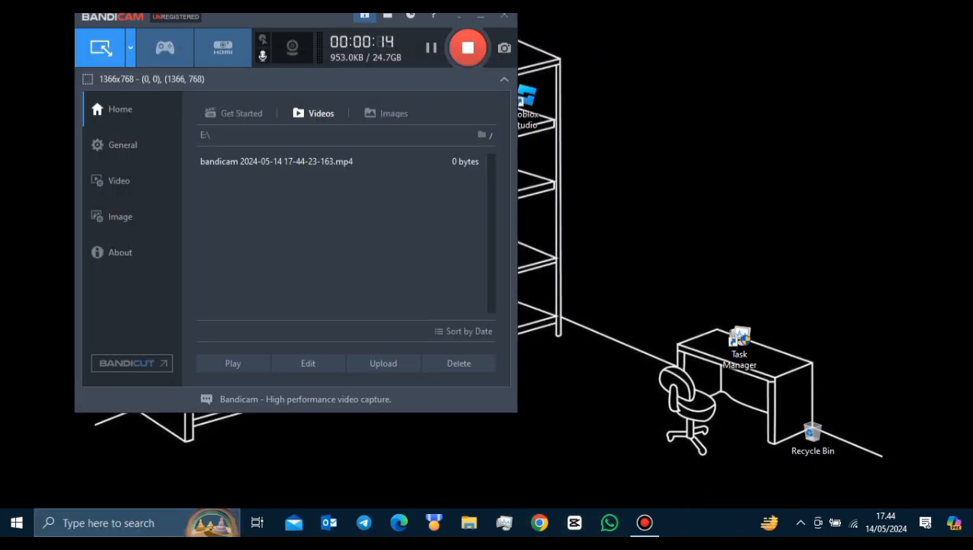
- In Settings, find Remote desktop settings and switch Enable Remote Desktop on, confirming it
{"action": "key", "text": "super"}
{"action": "type", "text": "setti"}
{"action": "key", "text": "Return"}
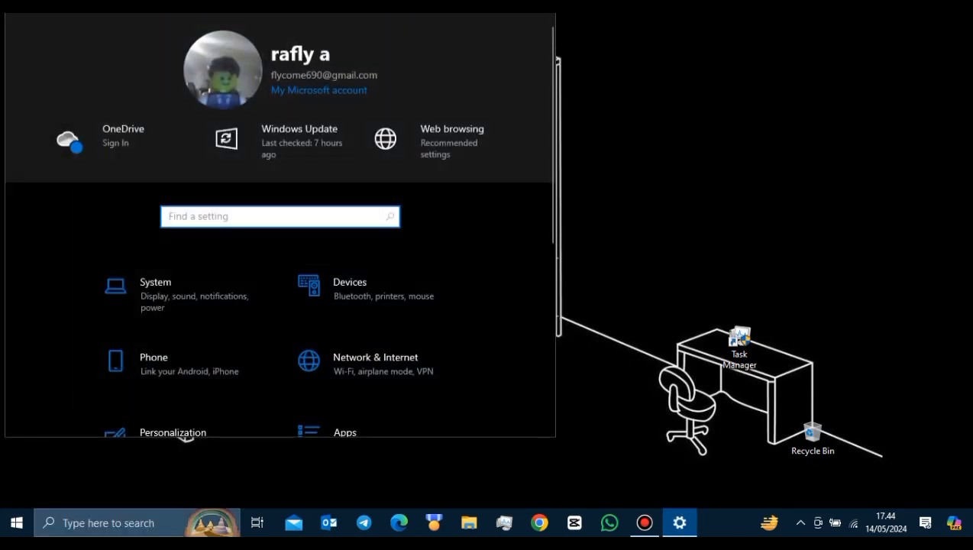
{"action": "type", "text": "remote"}
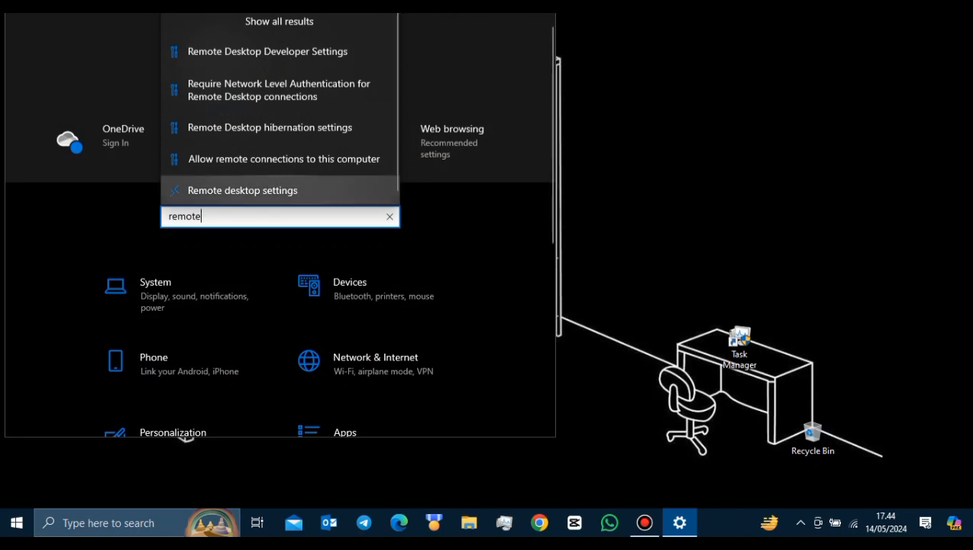
{"action": "left_click", "coordinate": [229, 191]}
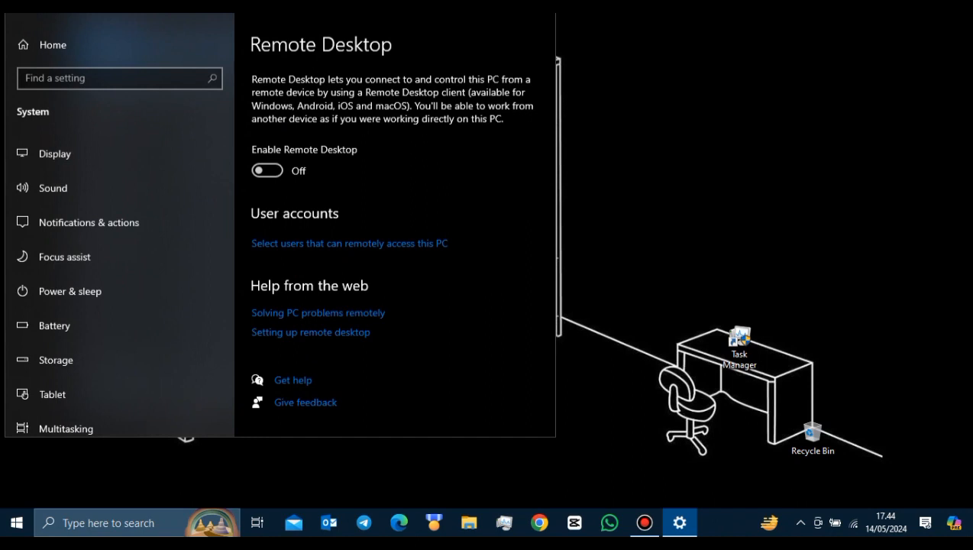
{"action": "left_click", "coordinate": [268, 170]}
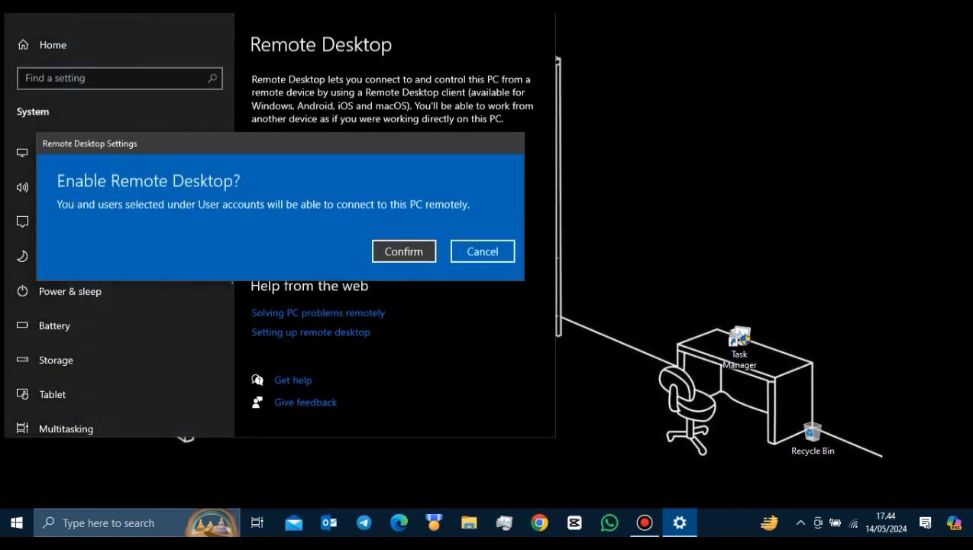
{"action": "left_click", "coordinate": [404, 252]}
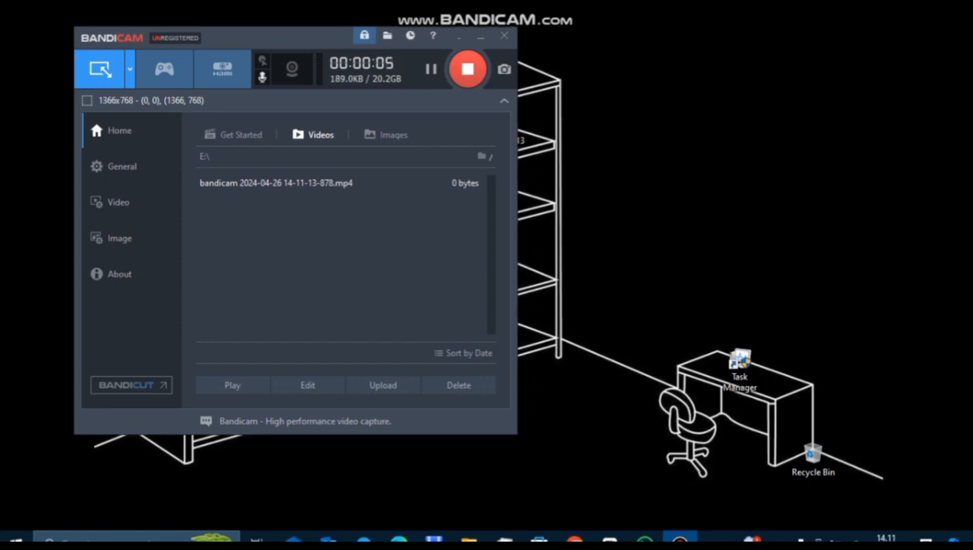
- Launch Remote Desktop Connection from a Windows search for 'remote'
{"action": "left_click", "coordinate": [15, 540]}
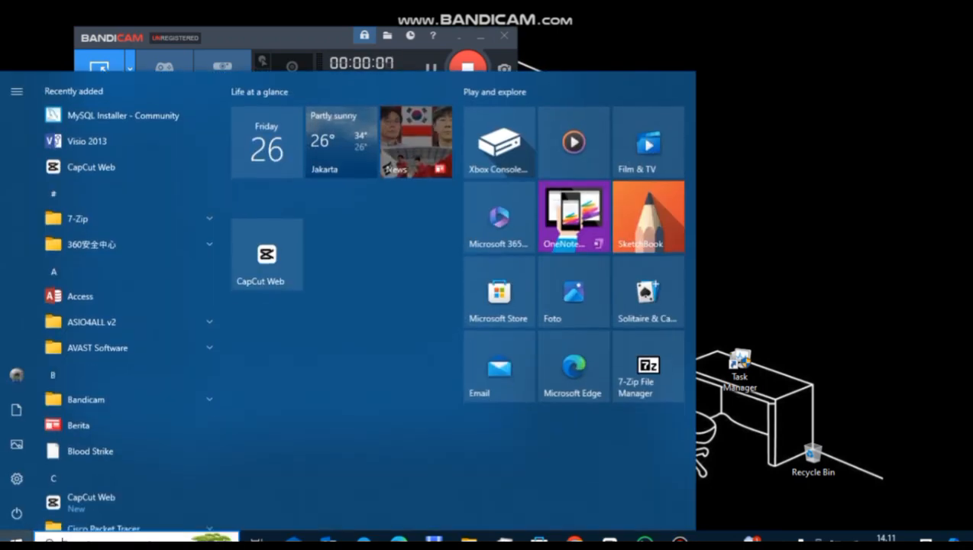
{"action": "left_click", "coordinate": [88, 540]}
{"action": "type", "text": "remote"}
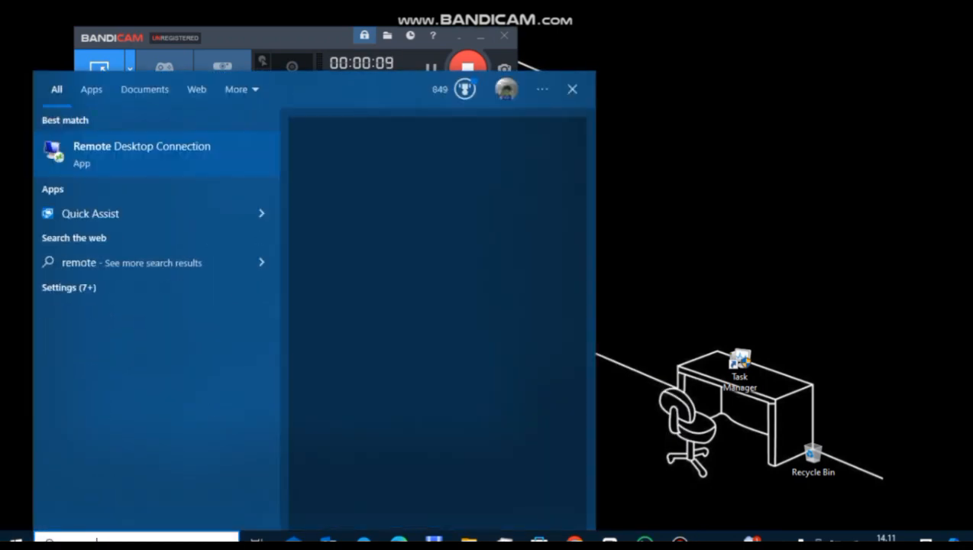
{"action": "key", "text": "Return"}
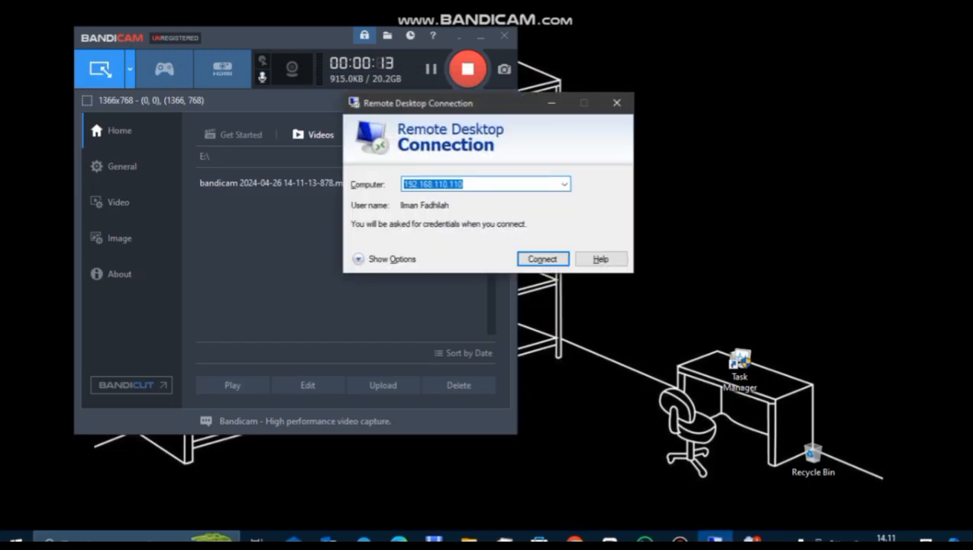
- Replace the computer address with 192.168.110.110 and connect
{"action": "left_click", "coordinate": [463, 184]}
{"action": "key", "text": "BackSpace"}
{"action": "key", "text": "BackSpace"}
{"action": "key", "text": "BackSpace"}
{"action": "key", "text": "BackSpace"}
{"action": "key", "text": "BackSpace"}
{"action": "key", "text": "BackSpace"}
{"action": "key", "text": "BackSpace"}
{"action": "key", "text": "BackSpace"}
{"action": "key", "text": "BackSpace"}
{"action": "key", "text": "BackSpace"}
{"action": "key", "text": "BackSpace"}
{"action": "key", "text": "BackSpace"}
{"action": "key", "text": "BackSpace"}
{"action": "key", "text": "BackSpace"}
{"action": "key", "text": "BackSpace"}
{"action": "key", "text": "BackSpace"}
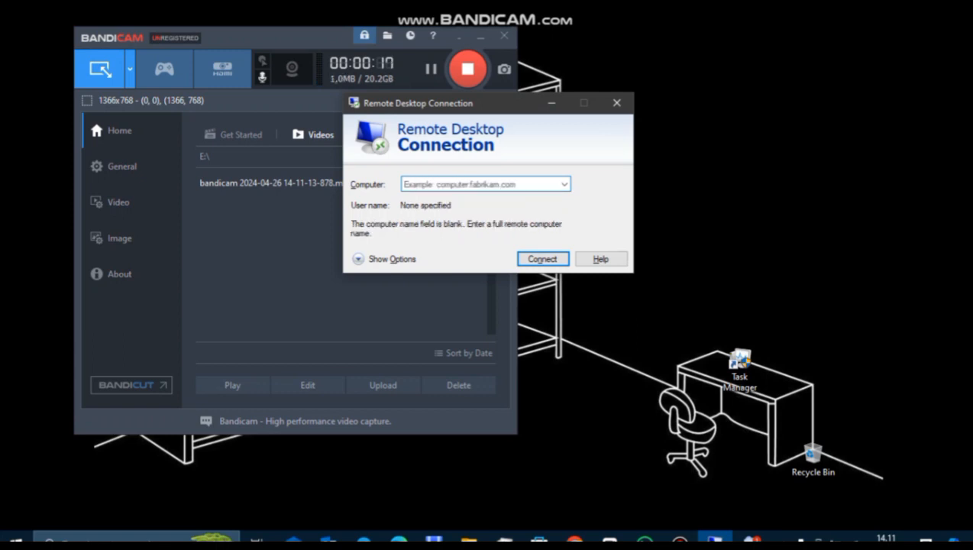
{"action": "type", "text": "192"}
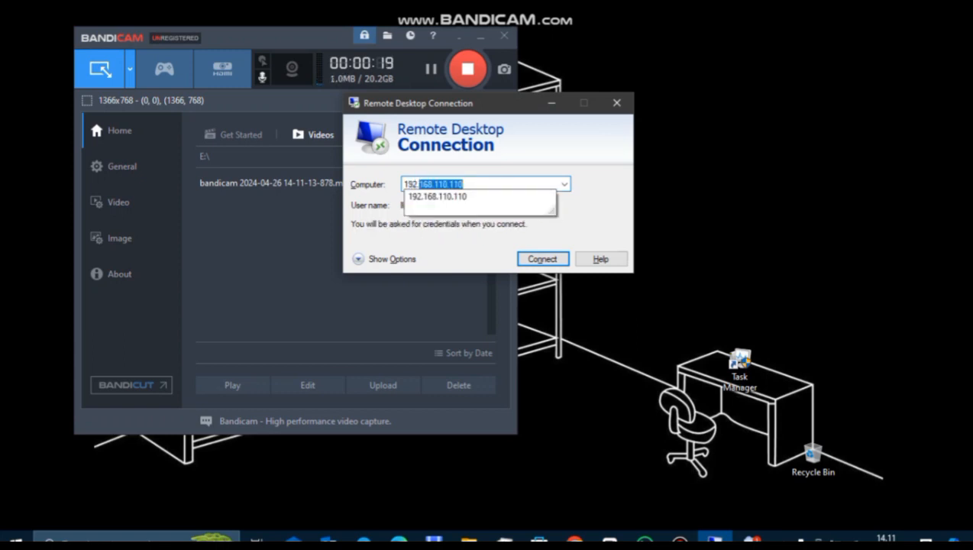
{"action": "type", "text": ".168"}
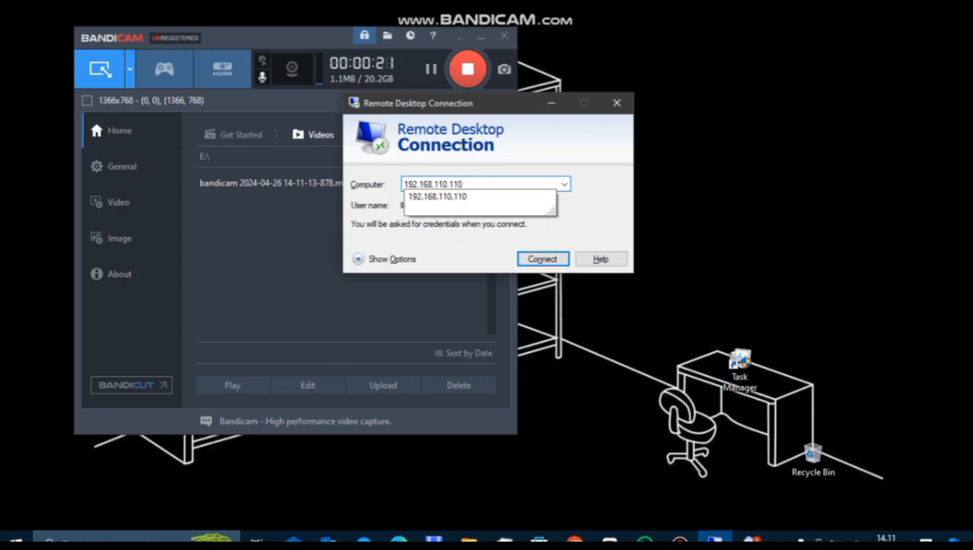
{"action": "type", "text": ".110.110"}
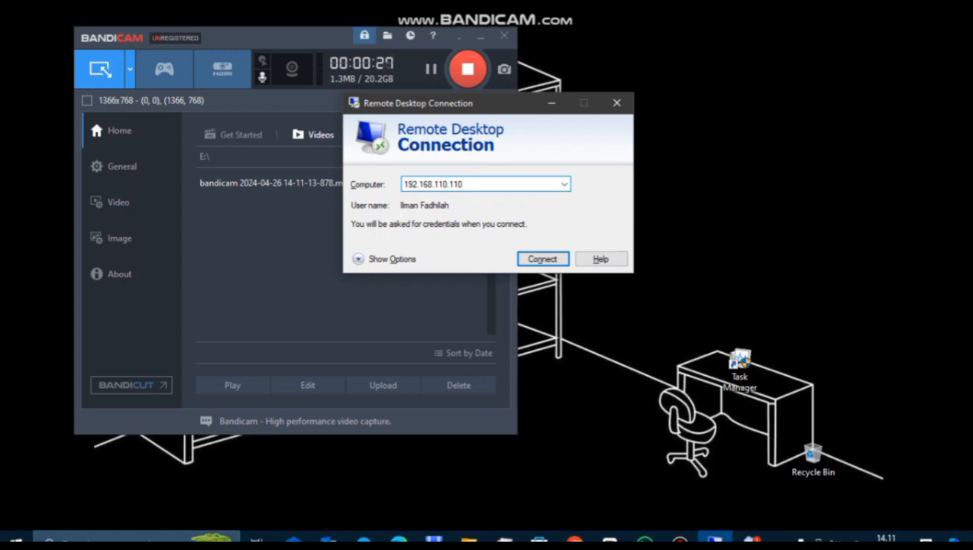
{"action": "key", "text": "Return"}
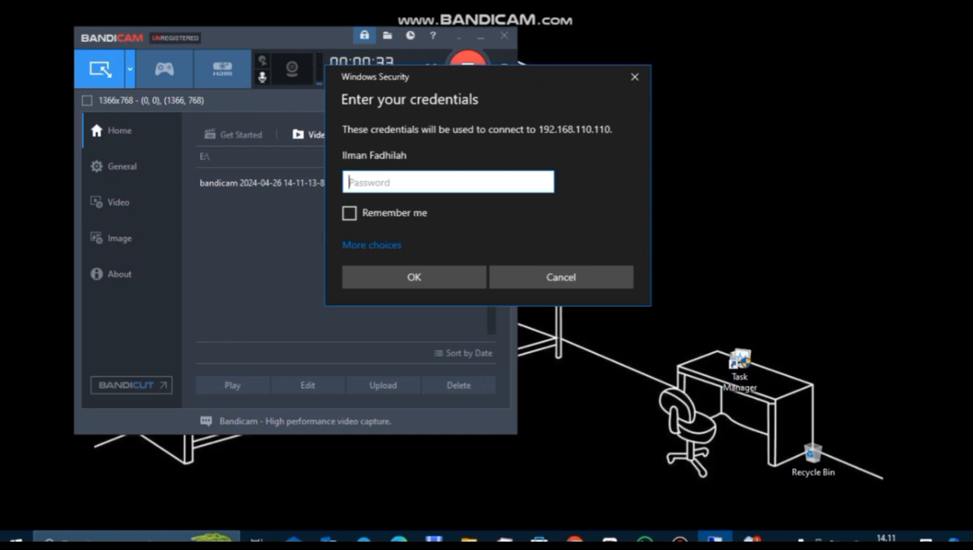
- Submit the account password, accept the certificate warning, and dismiss the incorrect-password message
{"action": "type", "text": "*********"}
{"action": "key", "text": "Return"}
{"action": "key", "text": "alt+y"}
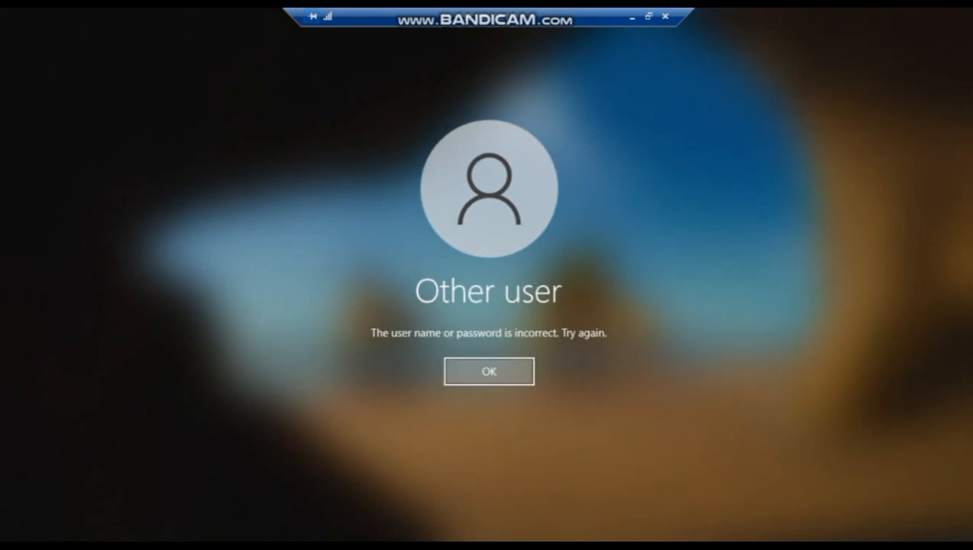
{"action": "key", "text": "Return"}
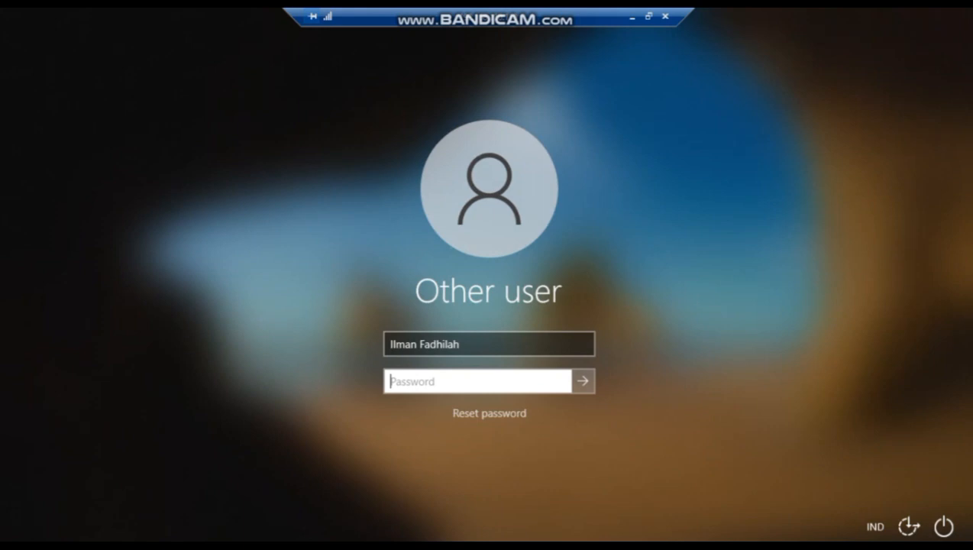
- Change the remote user name to Guest and submit its password
{"action": "left_click", "coordinate": [461, 344]}
{"action": "key", "text": "ctrl+shift+Left"}
{"action": "key", "text": "ctrl+shift+Left"}
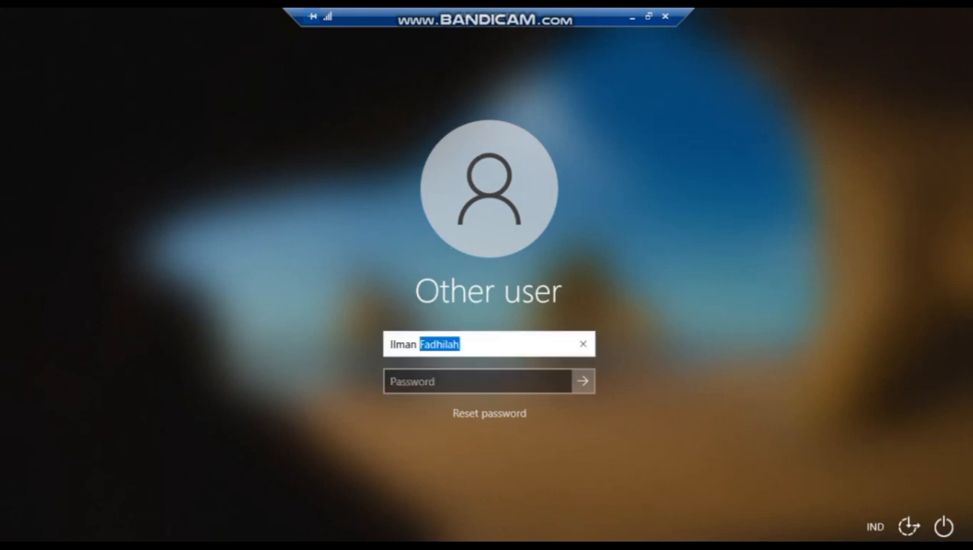
{"action": "type", "text": "Gu"}
{"action": "key", "text": "BackSpace"}
{"action": "type", "text": "uest"}
{"action": "key", "text": "Tab"}
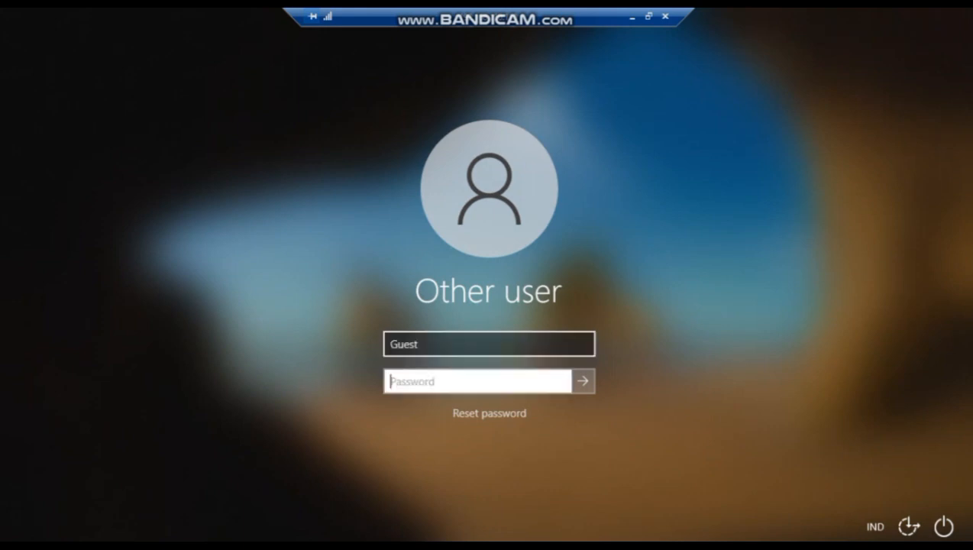
{"action": "type", "text": "********"}
{"action": "key", "text": "Return"}
- Re-enter the Guest password and choose to sign in despite the other user's session
{"action": "key", "text": "Return"}
{"action": "type", "text": "********"}
{"action": "key", "text": "Return"}
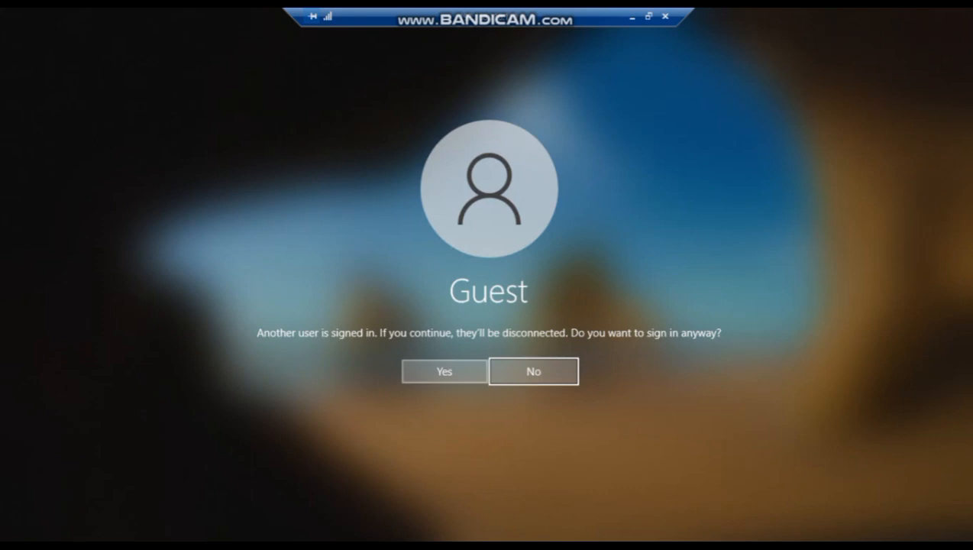
{"action": "left_click", "coordinate": [445, 372]}
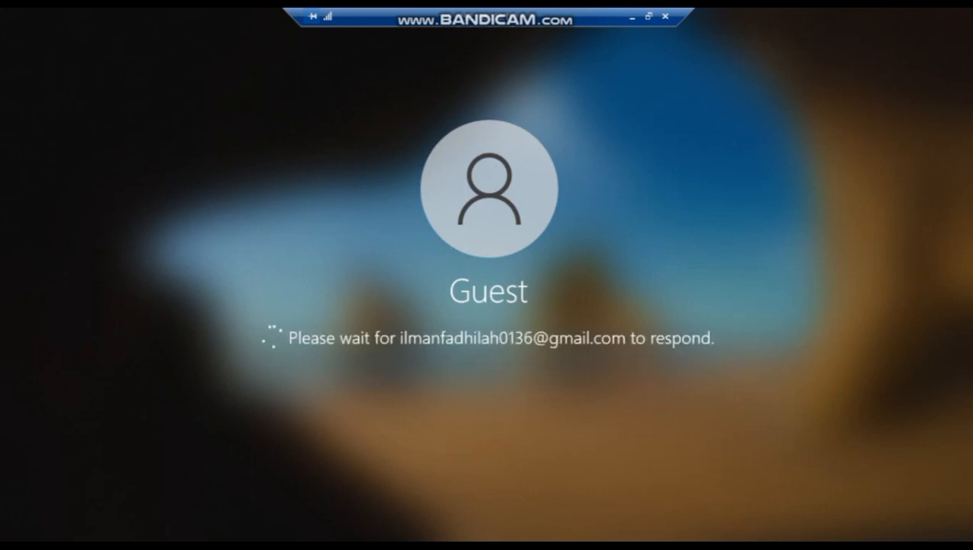